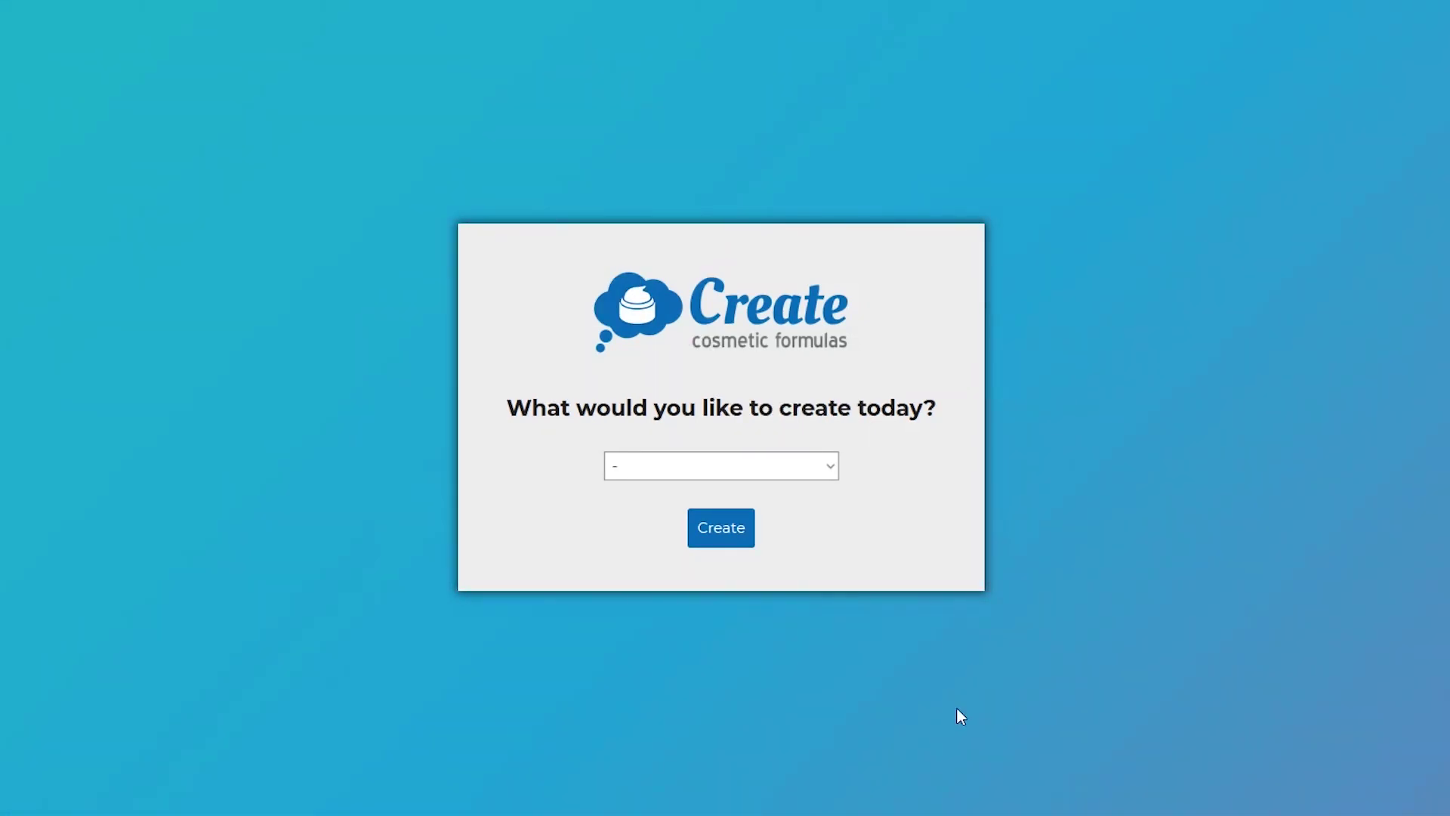
Step: Create a new O/W Lotion formula, which starts as 100% water
left_click(830, 466)
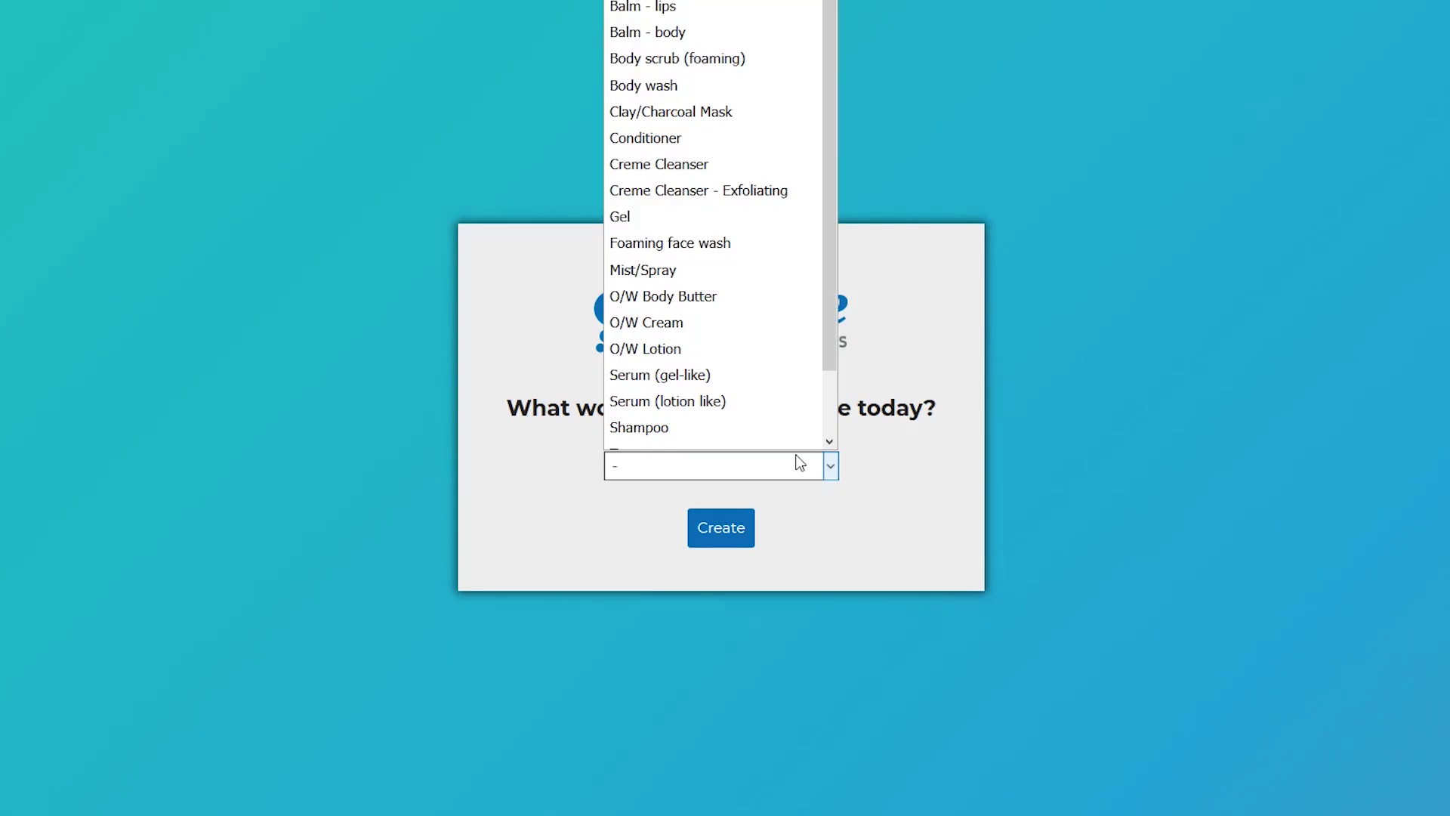
scroll(719, 183, "down", 1)
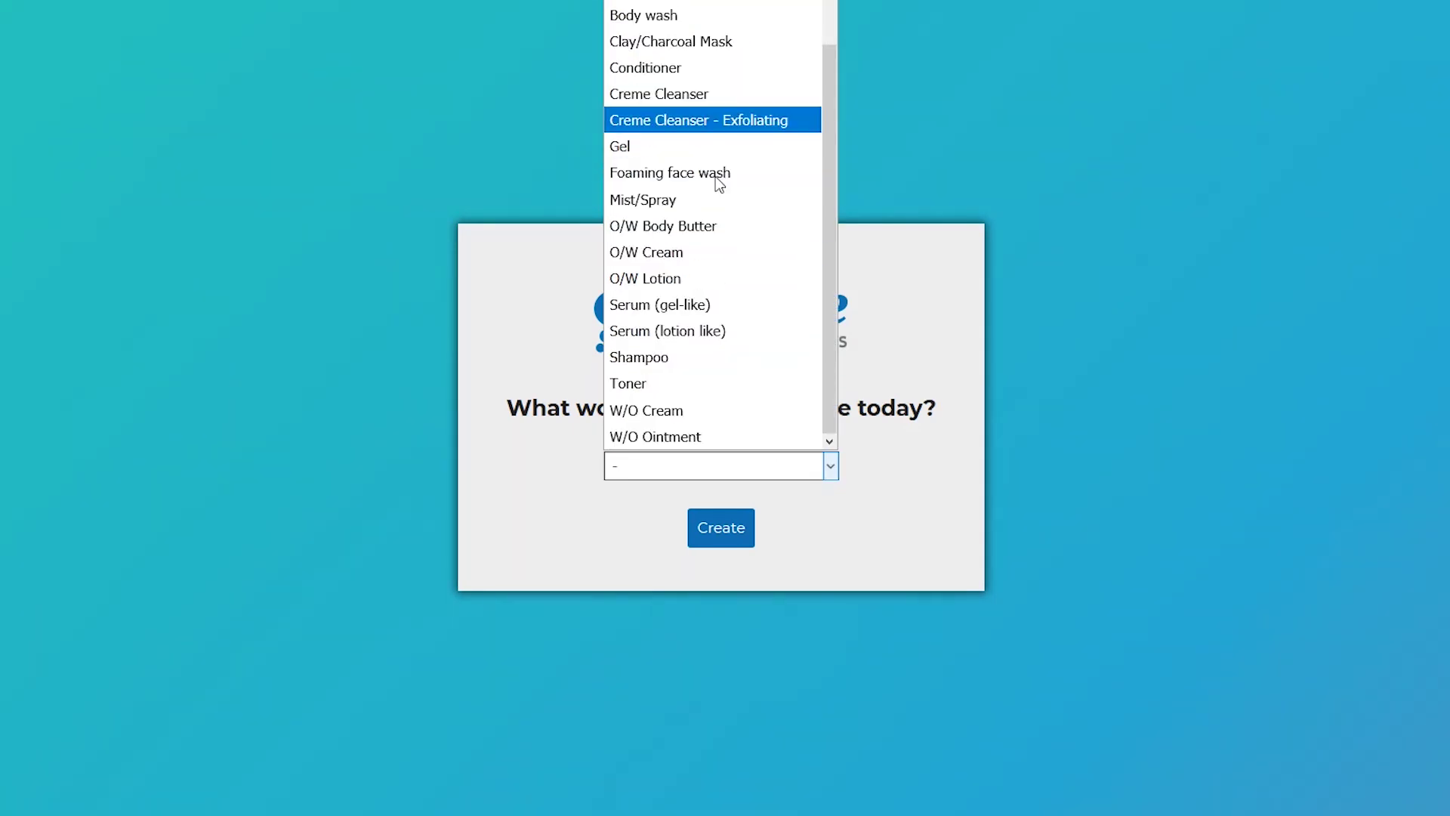
left_click(674, 280)
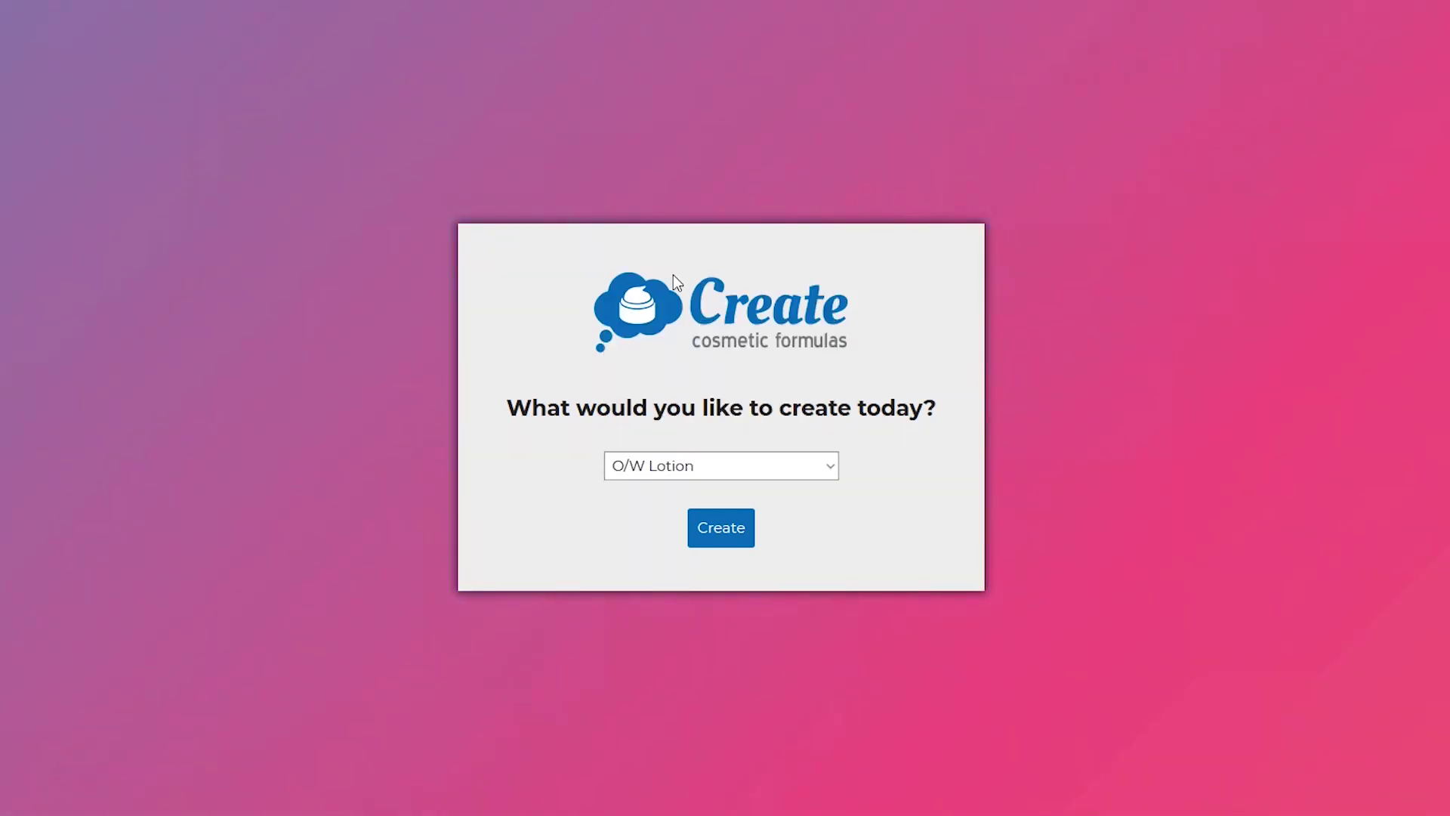
left_click(720, 541)
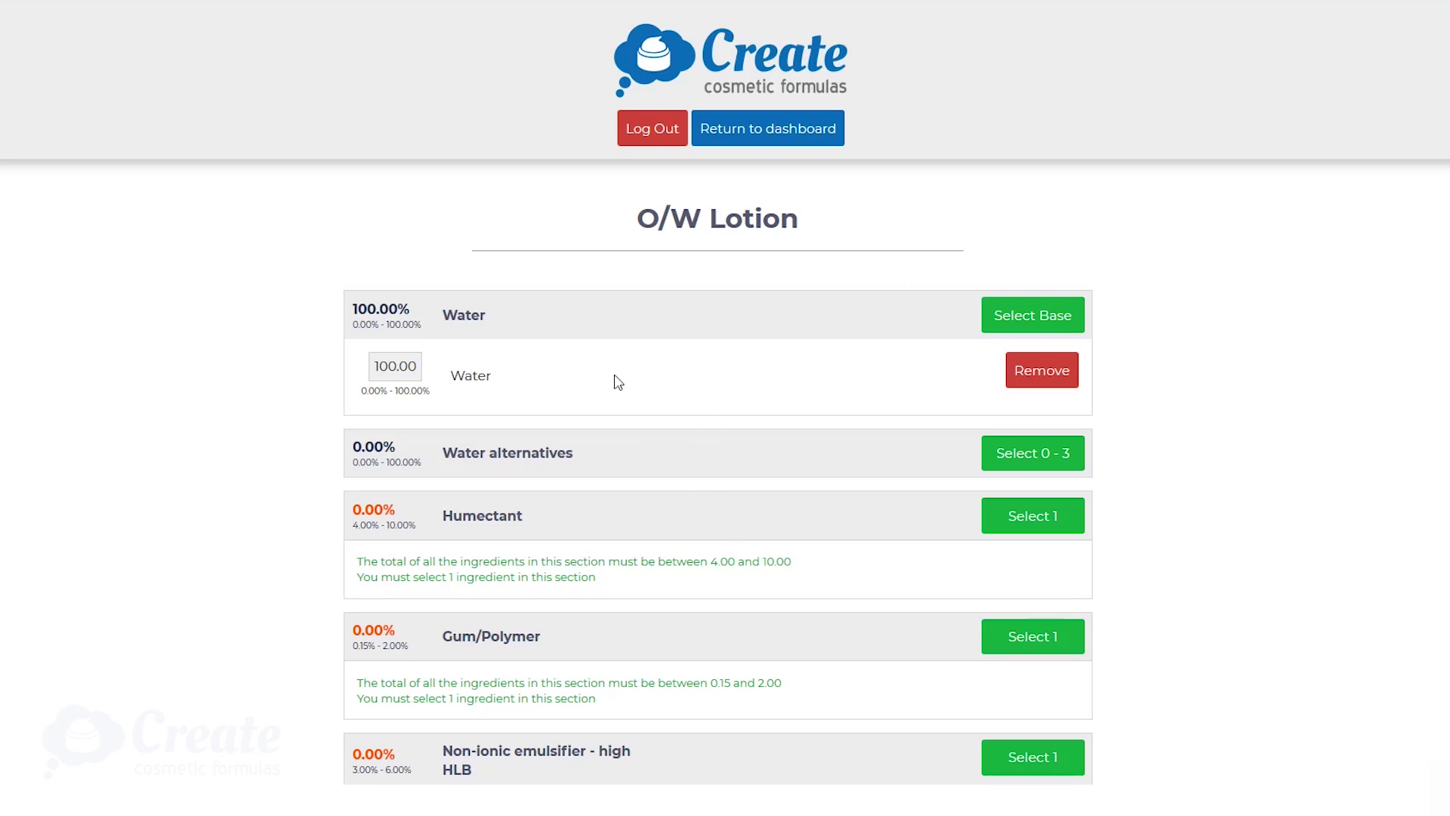
left_click(995, 461)
Step: Add Glycerin as the humectant and set its amount to 6%
scroll(376, 521, "down", 3)
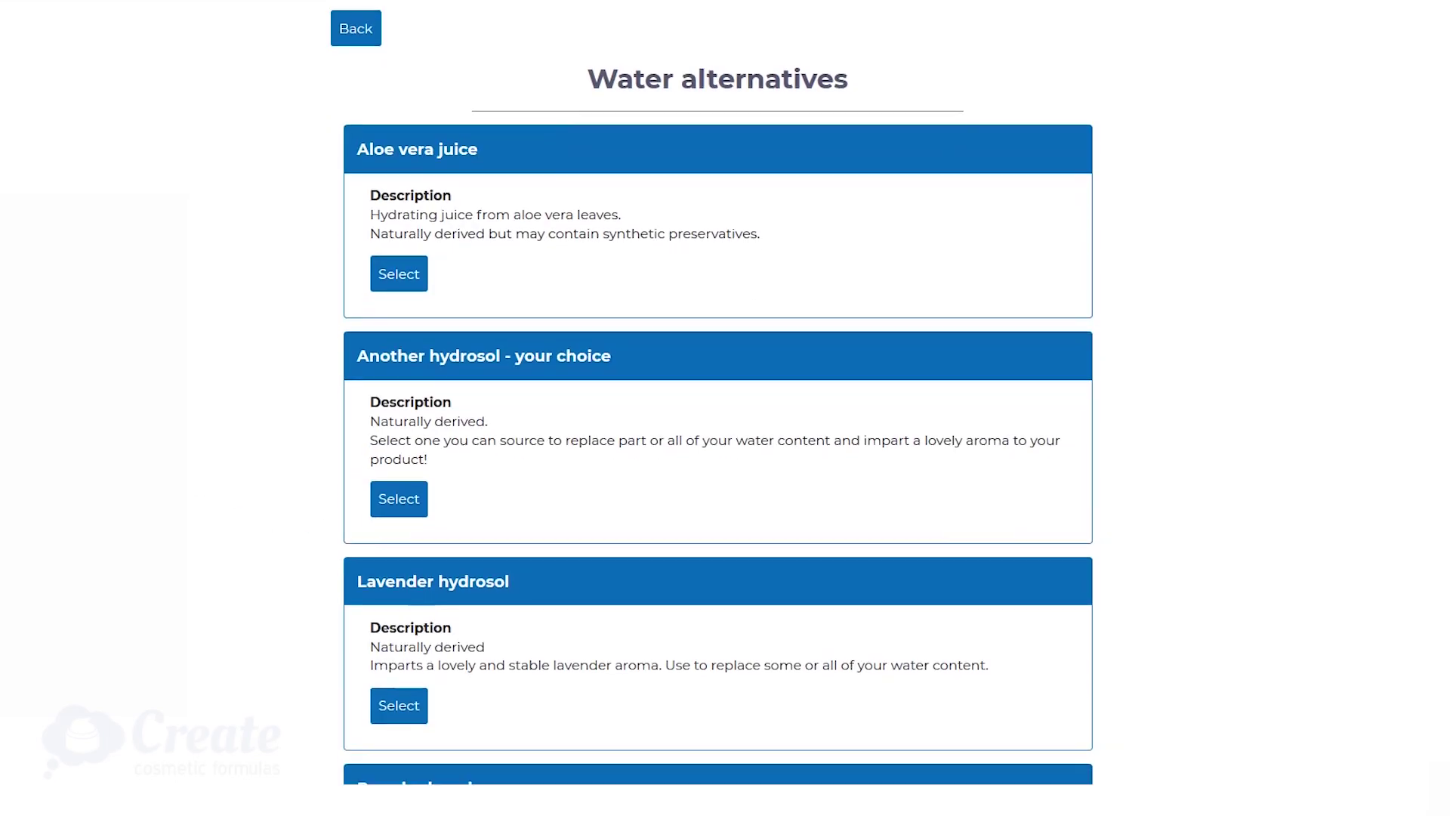
key("alt+Left")
scroll(689, 414, "down", 3)
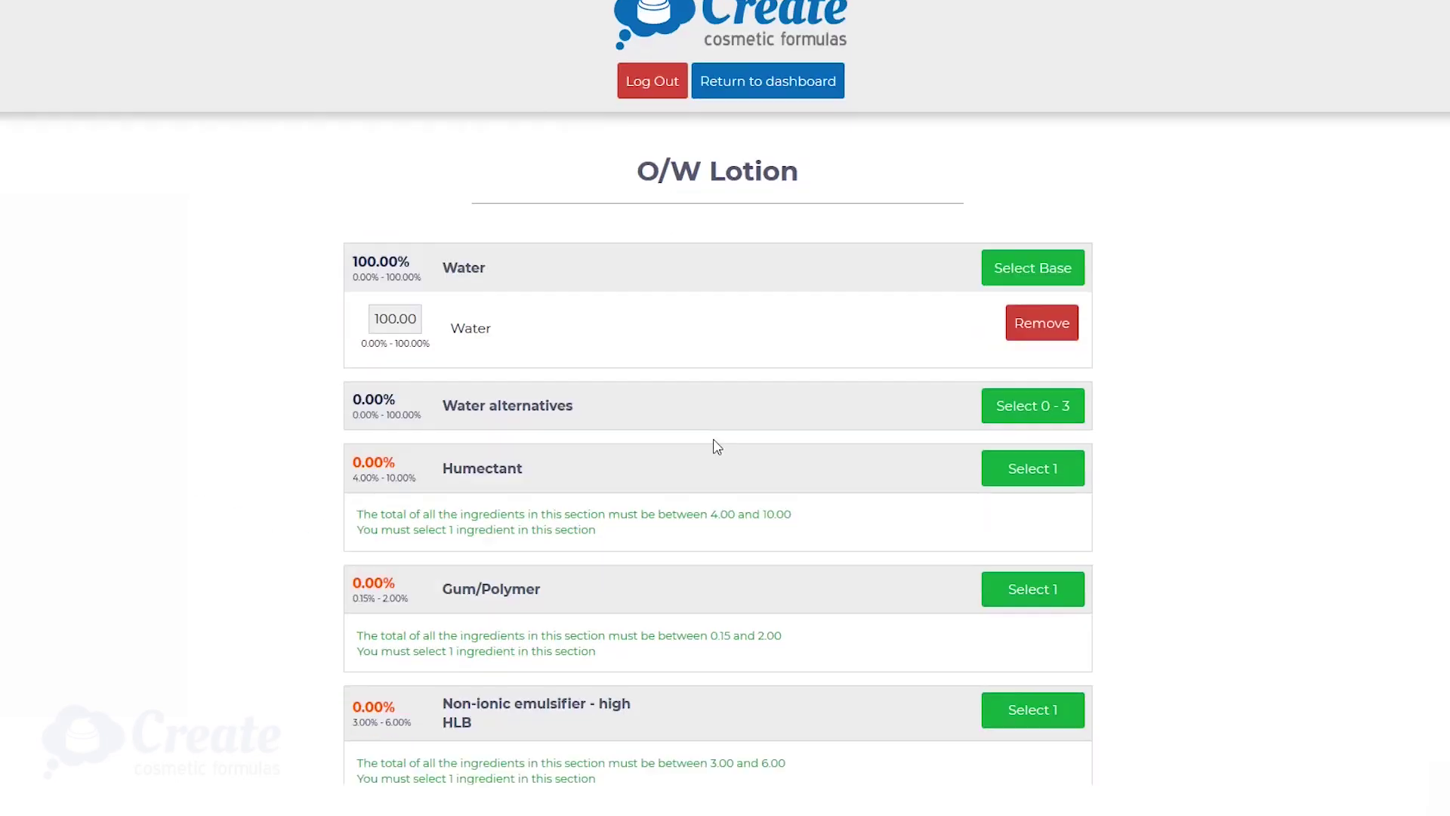
left_click(1028, 352)
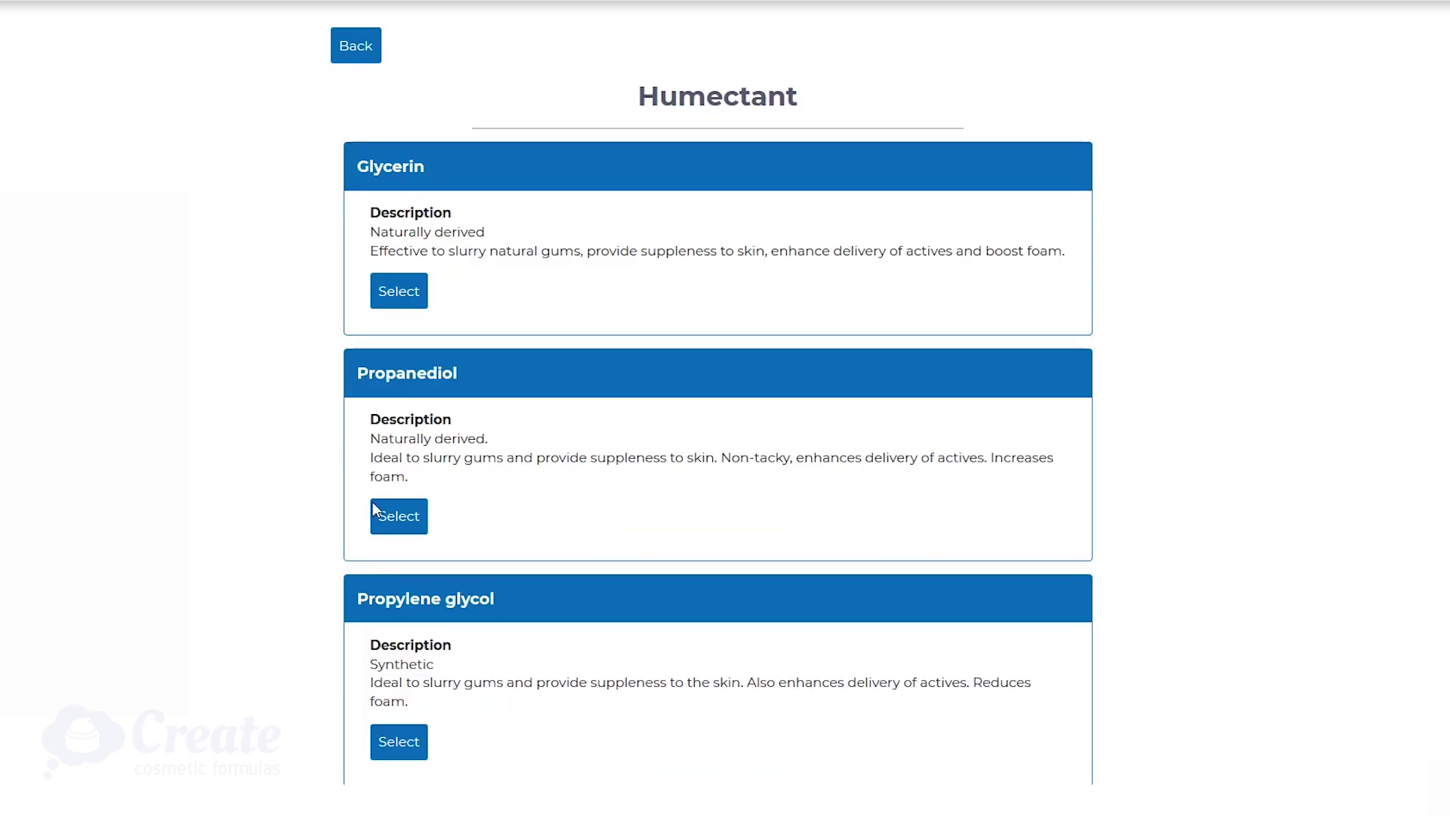
left_click(398, 291)
left_click(387, 408)
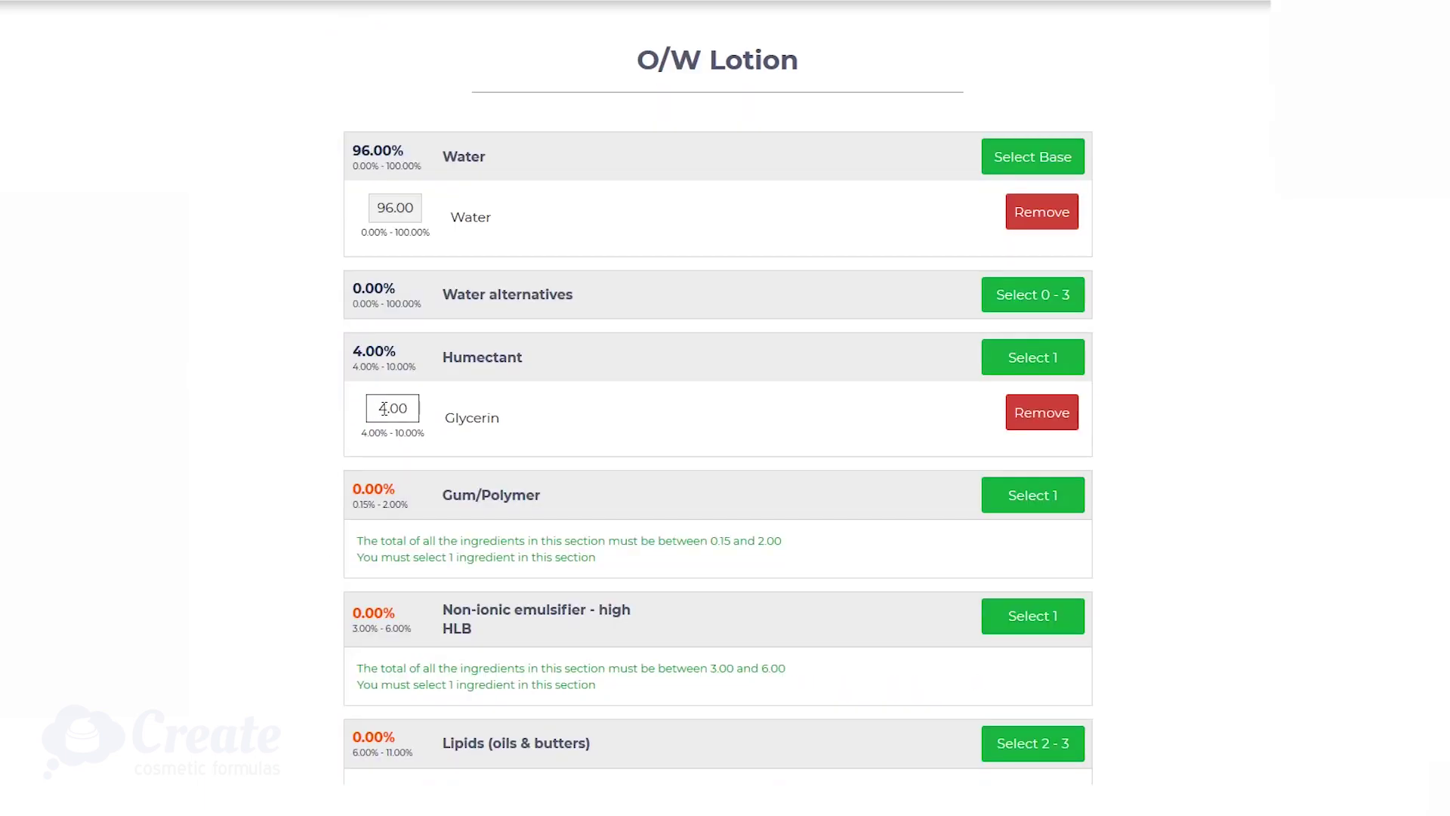
key("BackSpace")
type("6")
left_click(483, 425)
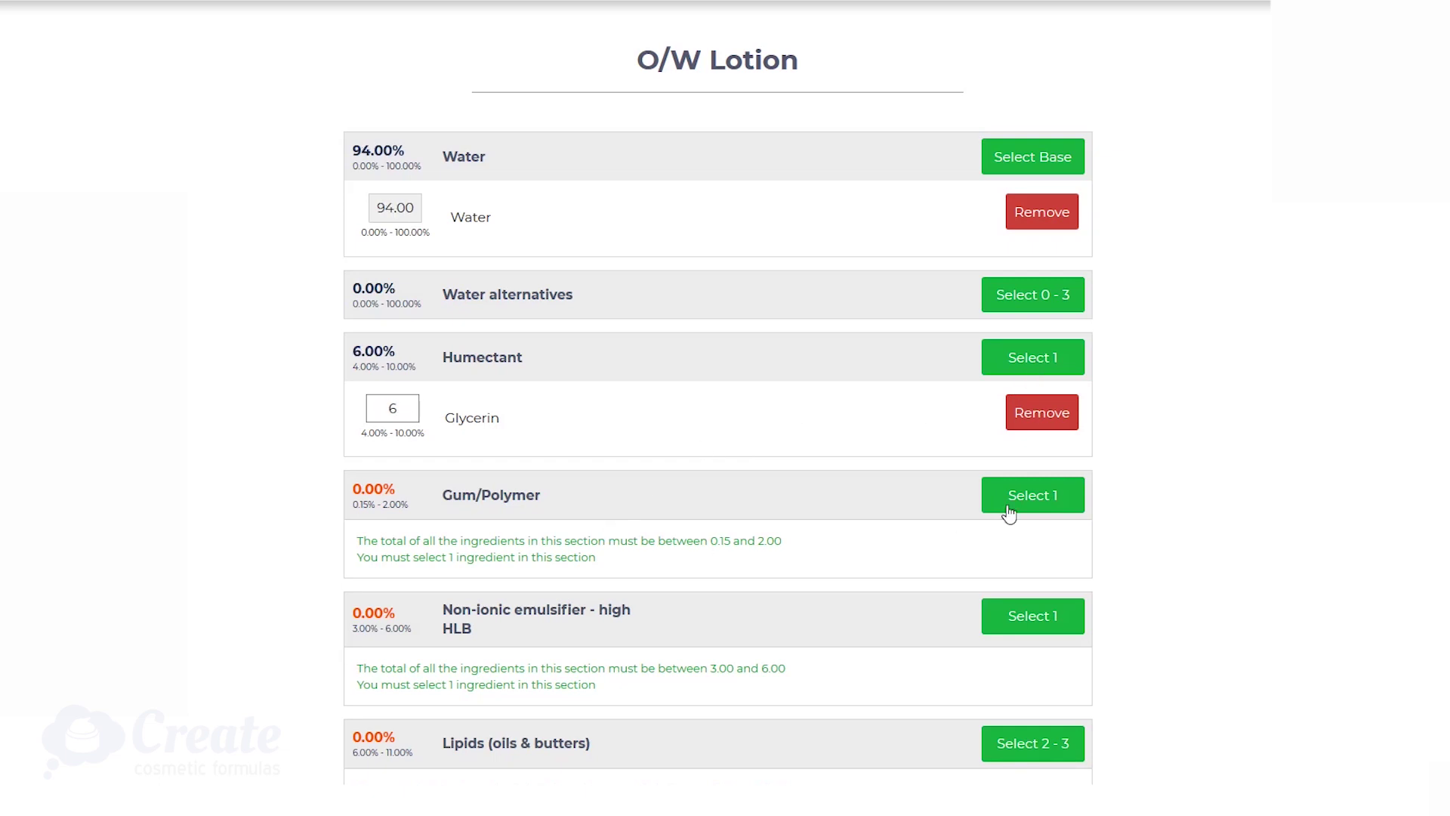
Step: Add Acacia & xanthan gum (Solagum AX) as the gum at 0.4%
left_click(1037, 501)
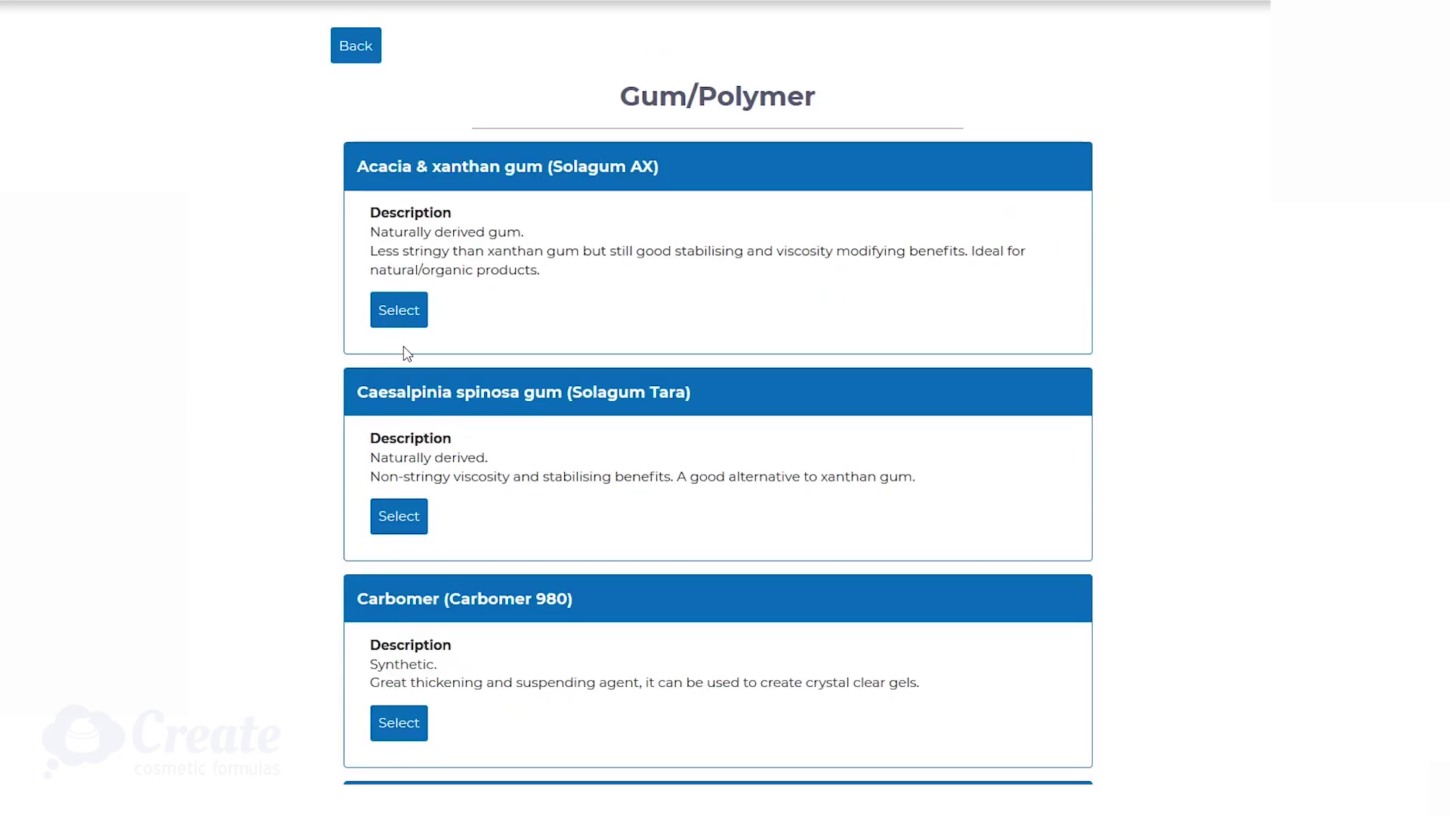
left_click(400, 311)
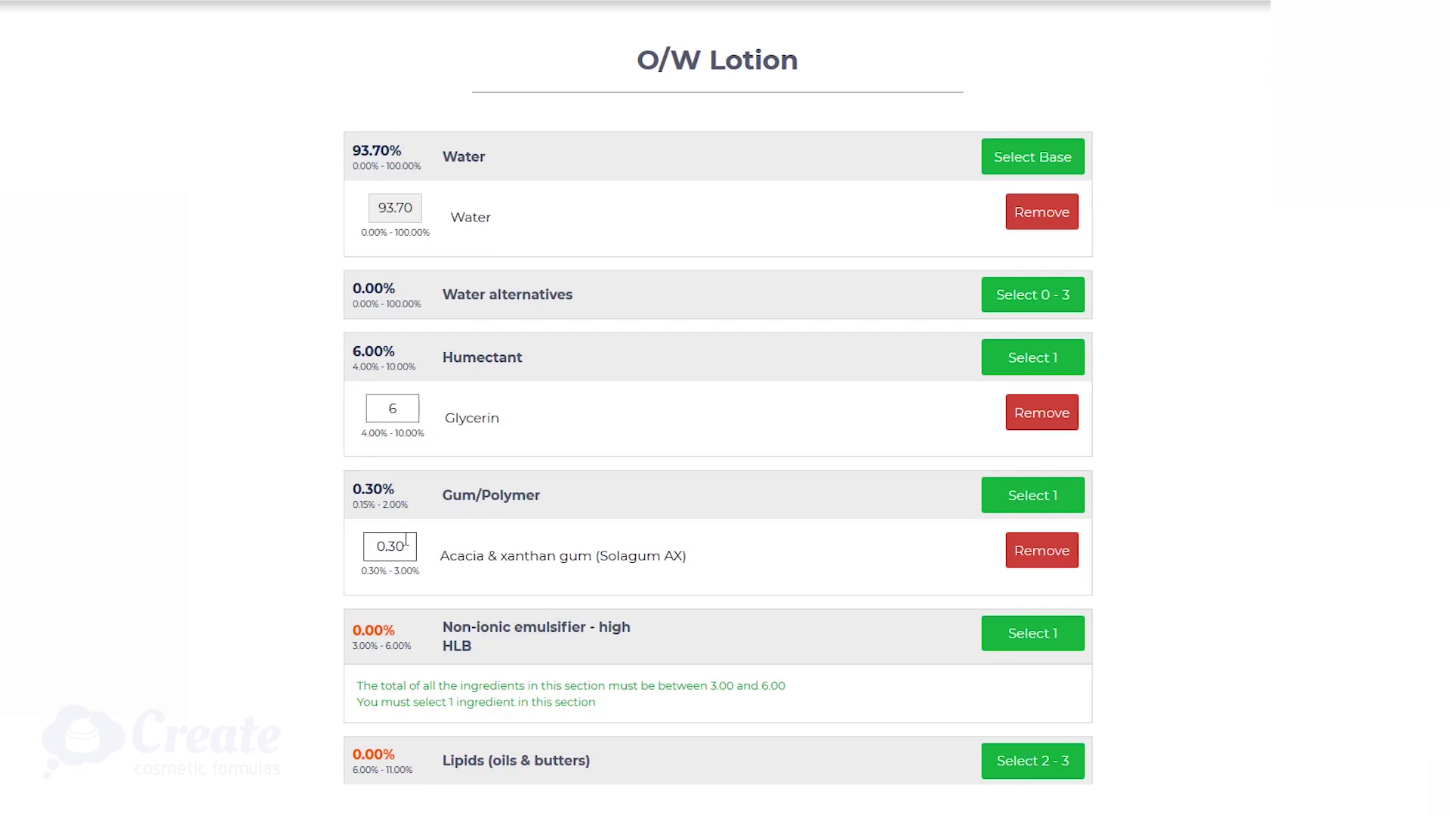
left_click_drag(398, 545, 391, 545)
type("4")
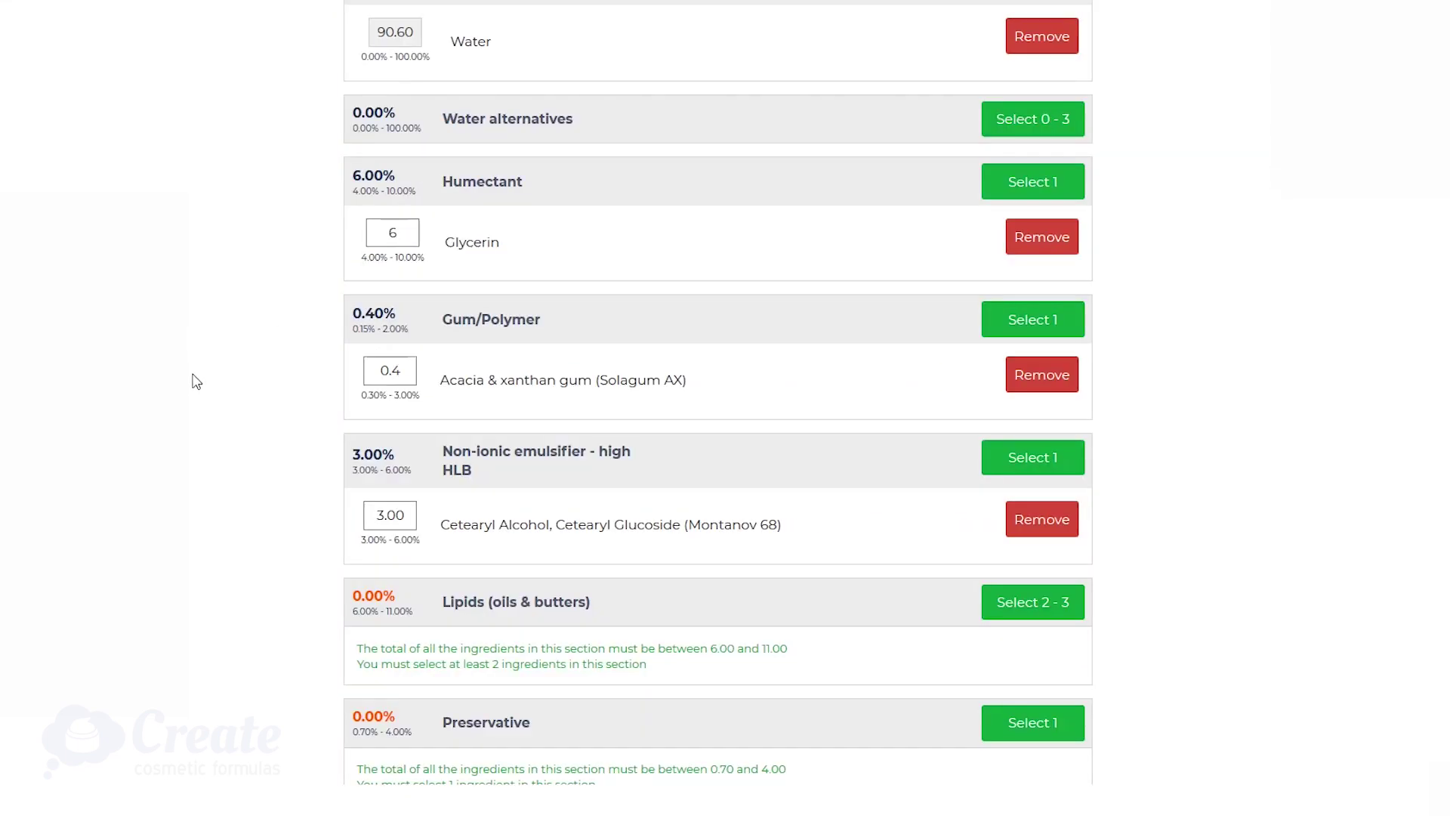
Step: Select Almond, Cottonseed and Macadamia oils as the lipids
left_click(1013, 607)
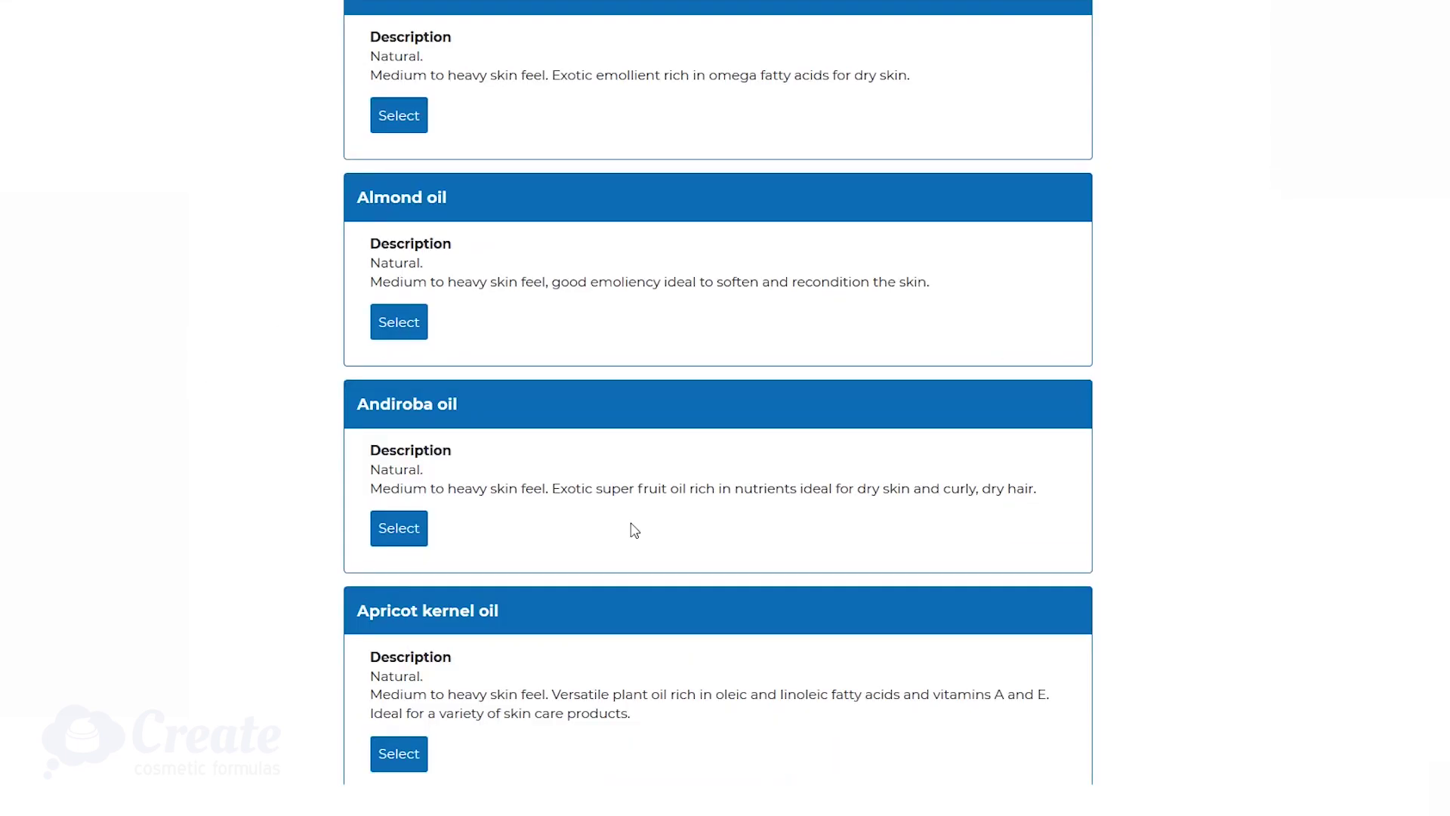
left_click(398, 321)
scroll(709, 427, "down", 20)
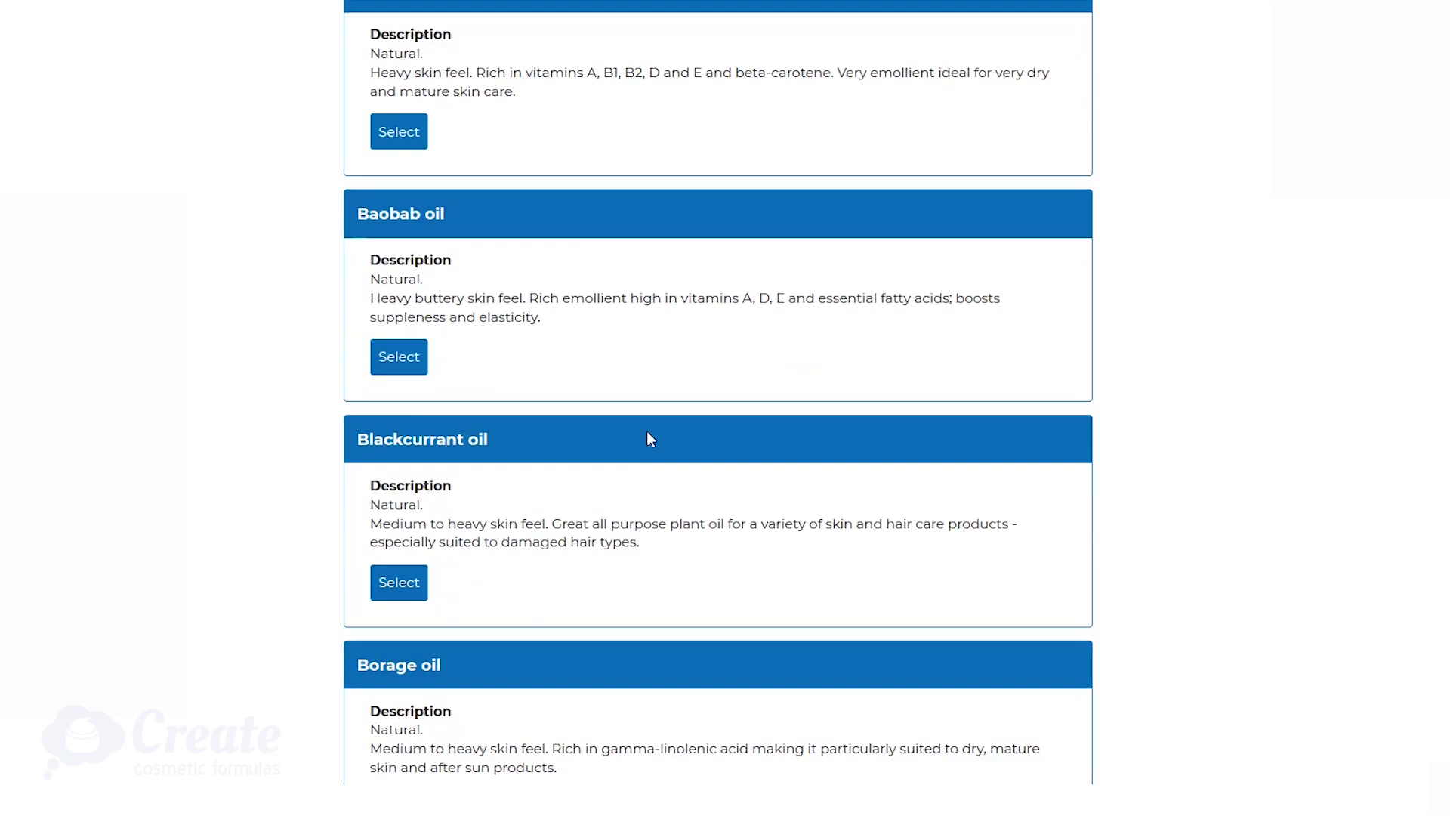
scroll(636, 443, "down", 9)
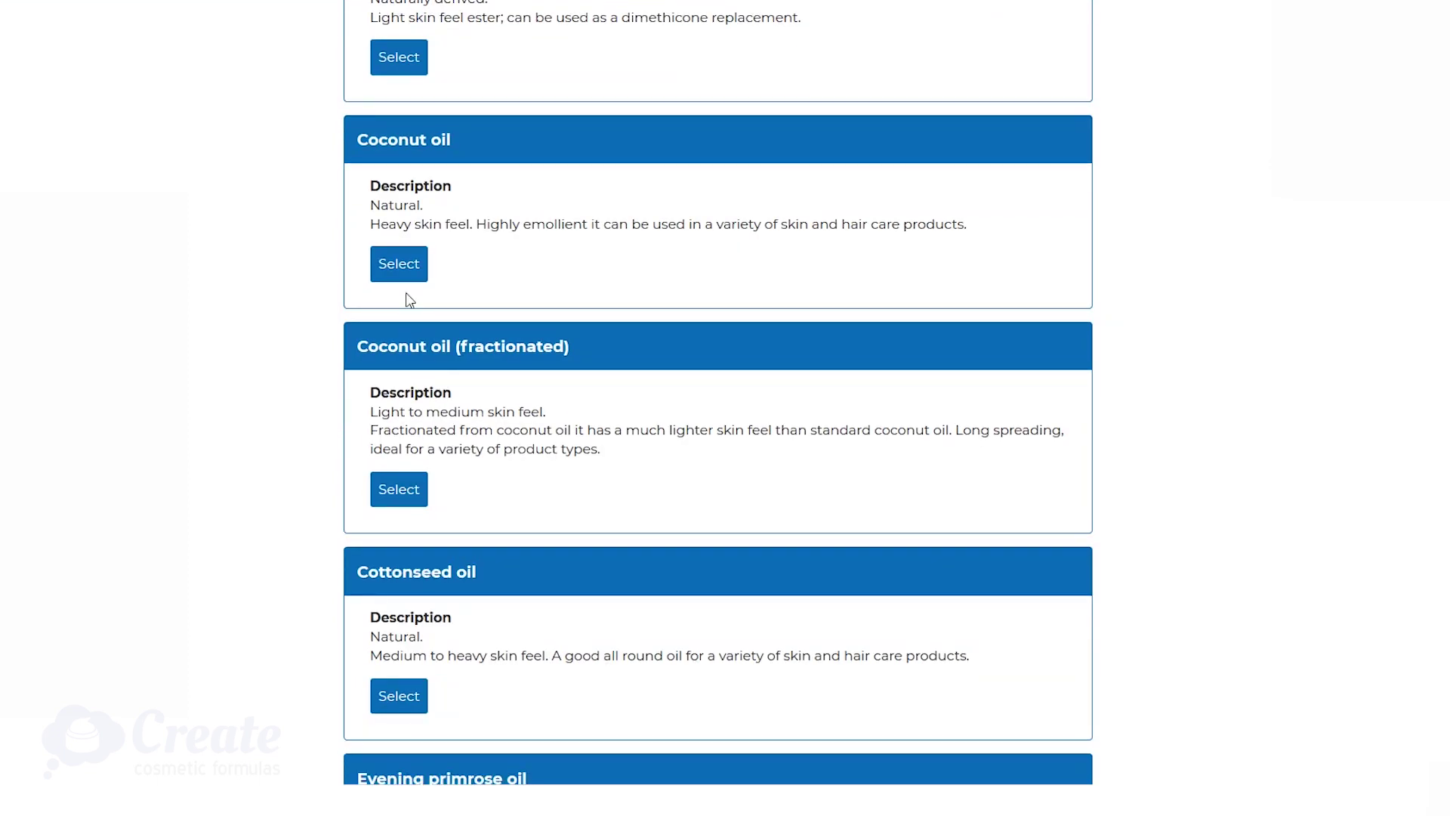
left_click(391, 687)
scroll(545, 634, "down", 20)
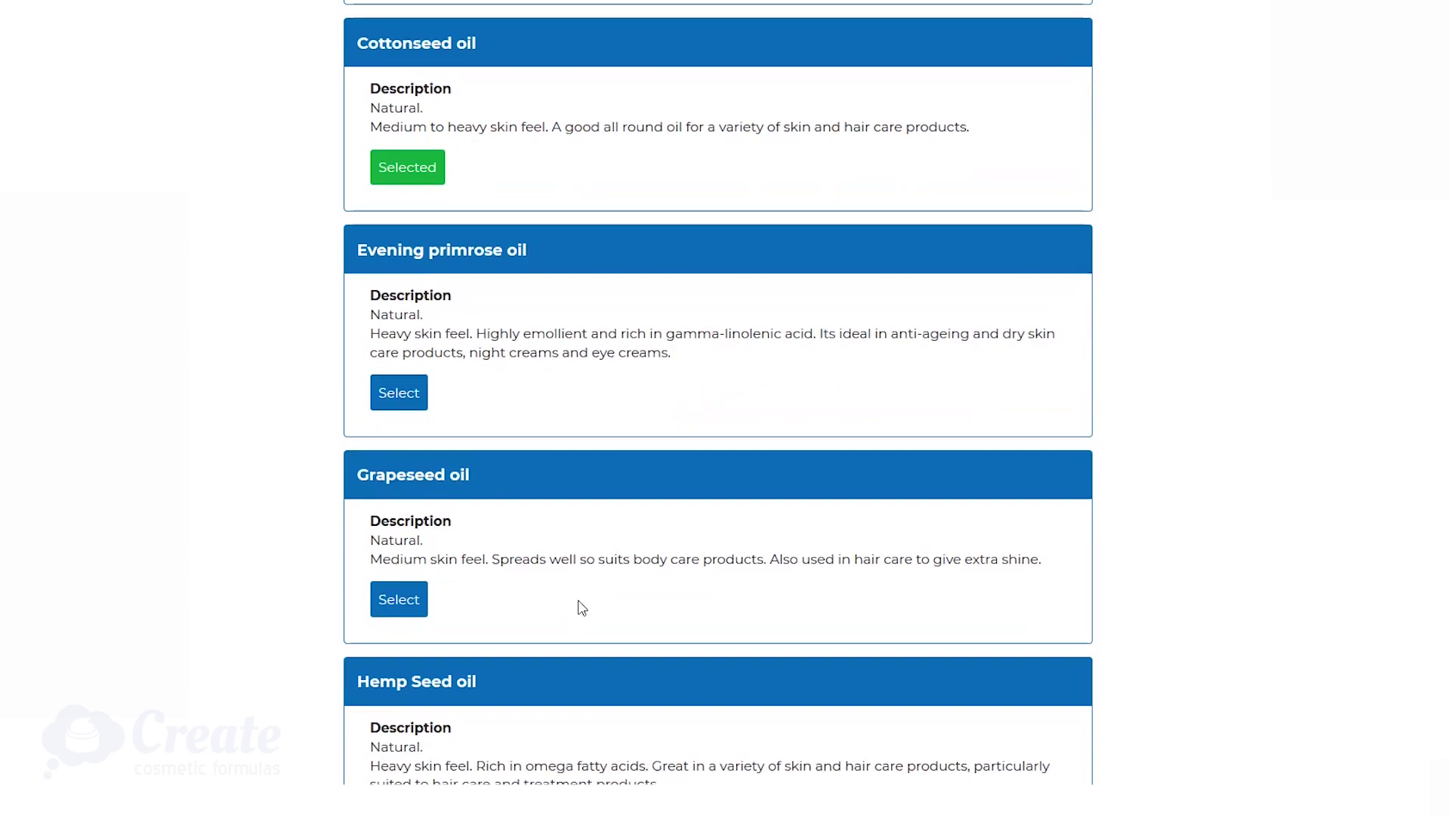
scroll(403, 683, "down", 1)
left_click(404, 687)
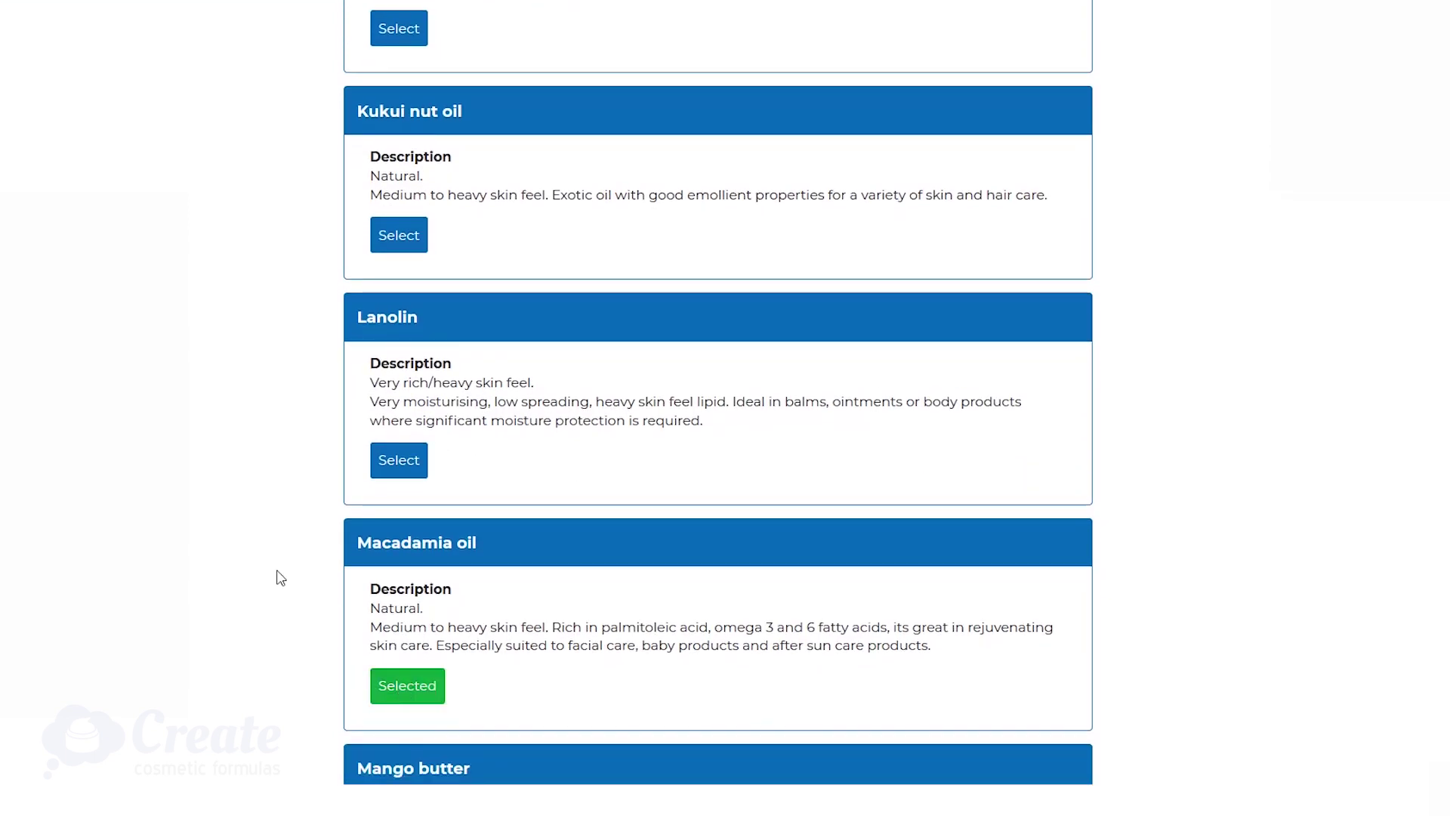
scroll(453, 543, "down", 3)
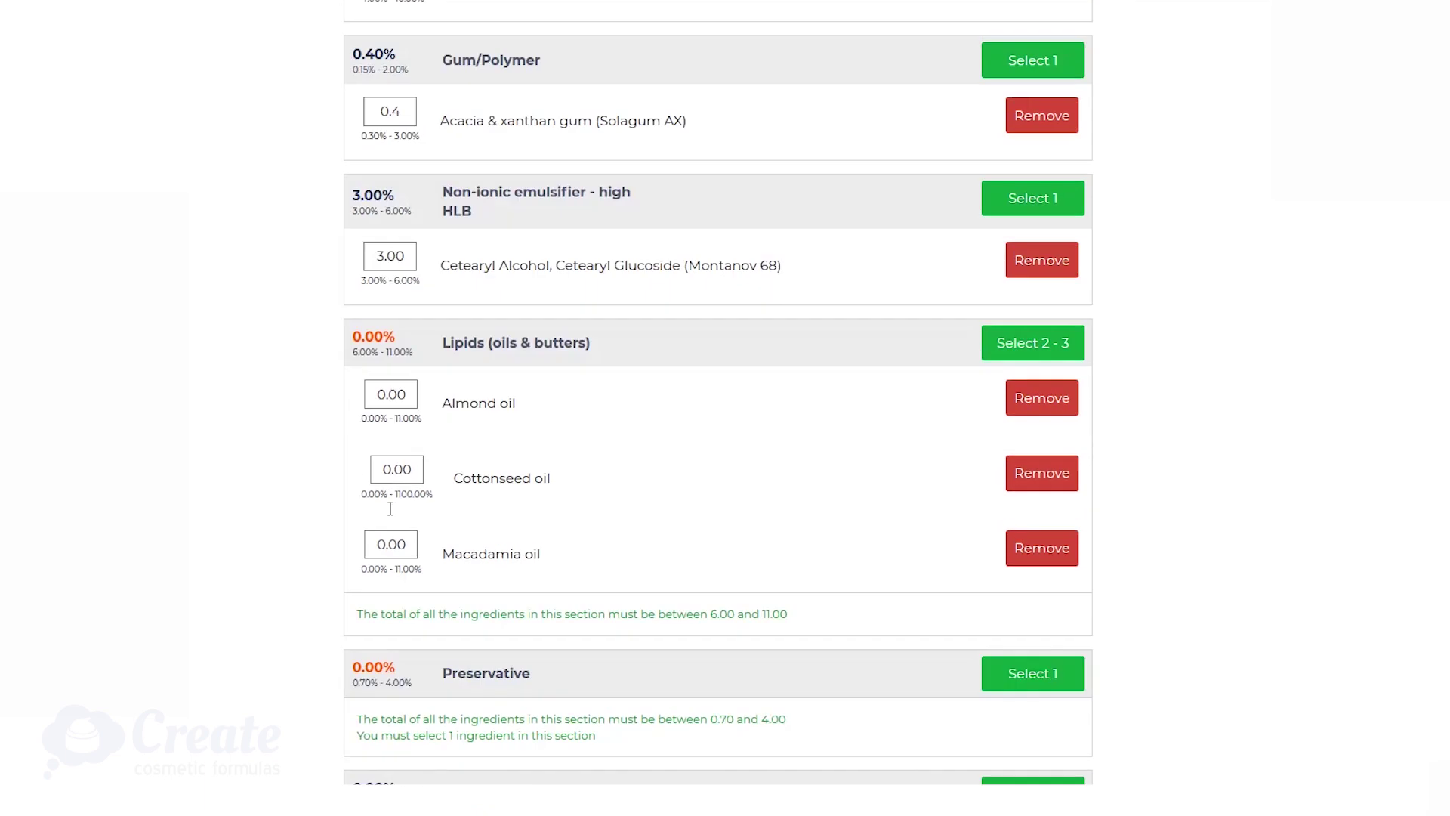
Step: Set the Almond, Cottonseed and Macadamia oil amounts to 3%, 6% and 9%
double_click(383, 373)
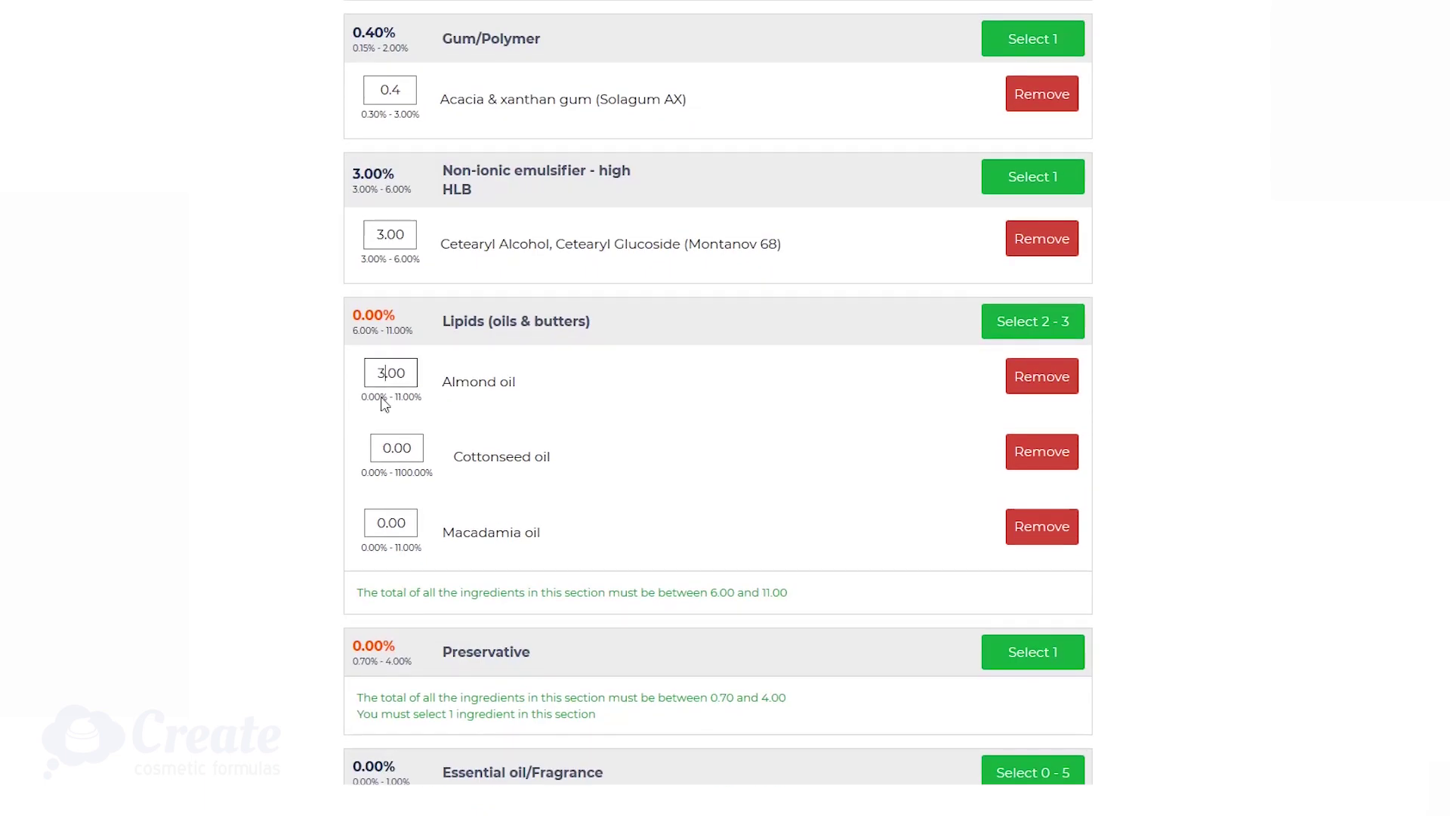
type("3")
double_click(386, 448)
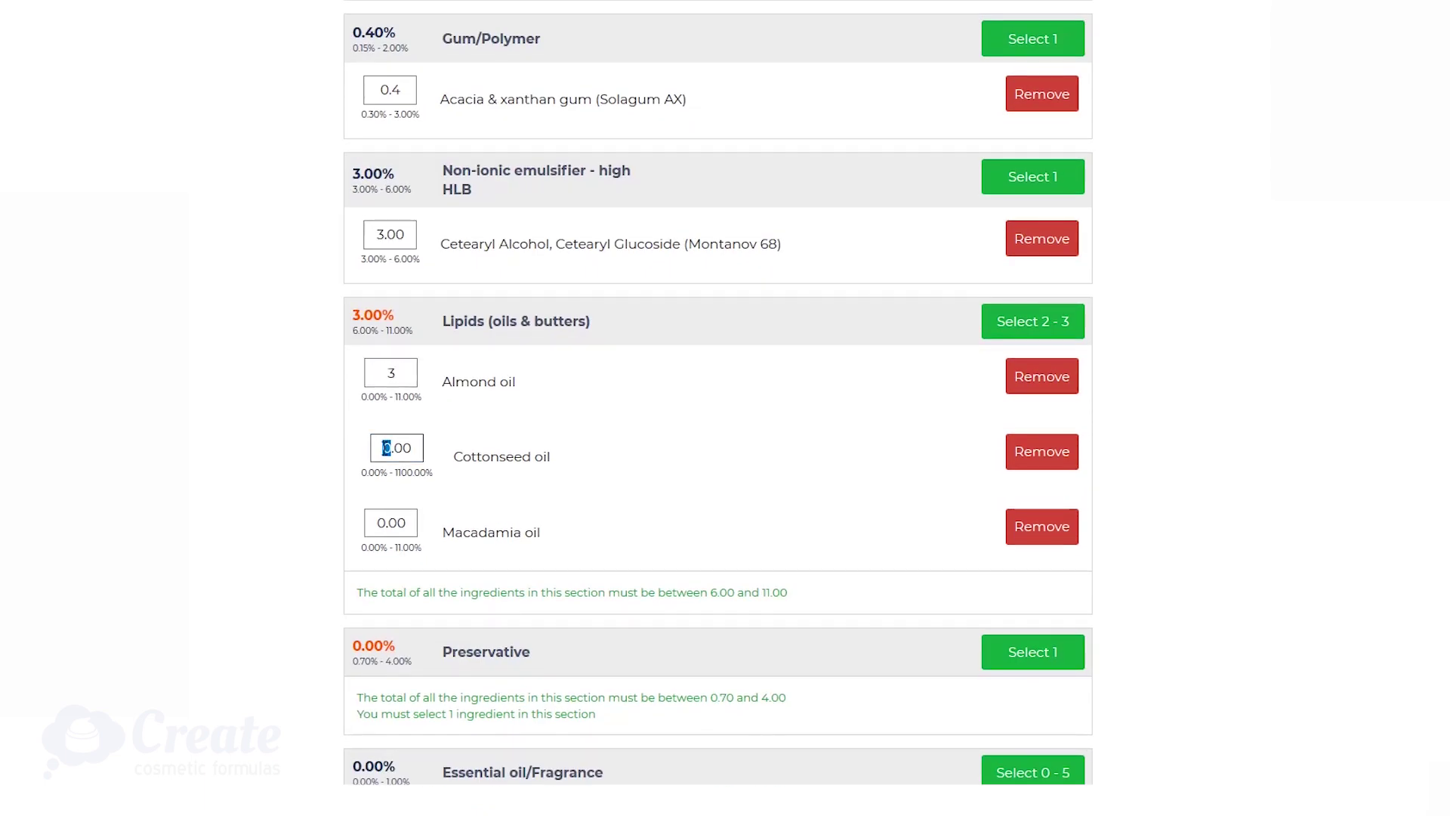
type("6")
double_click(362, 525)
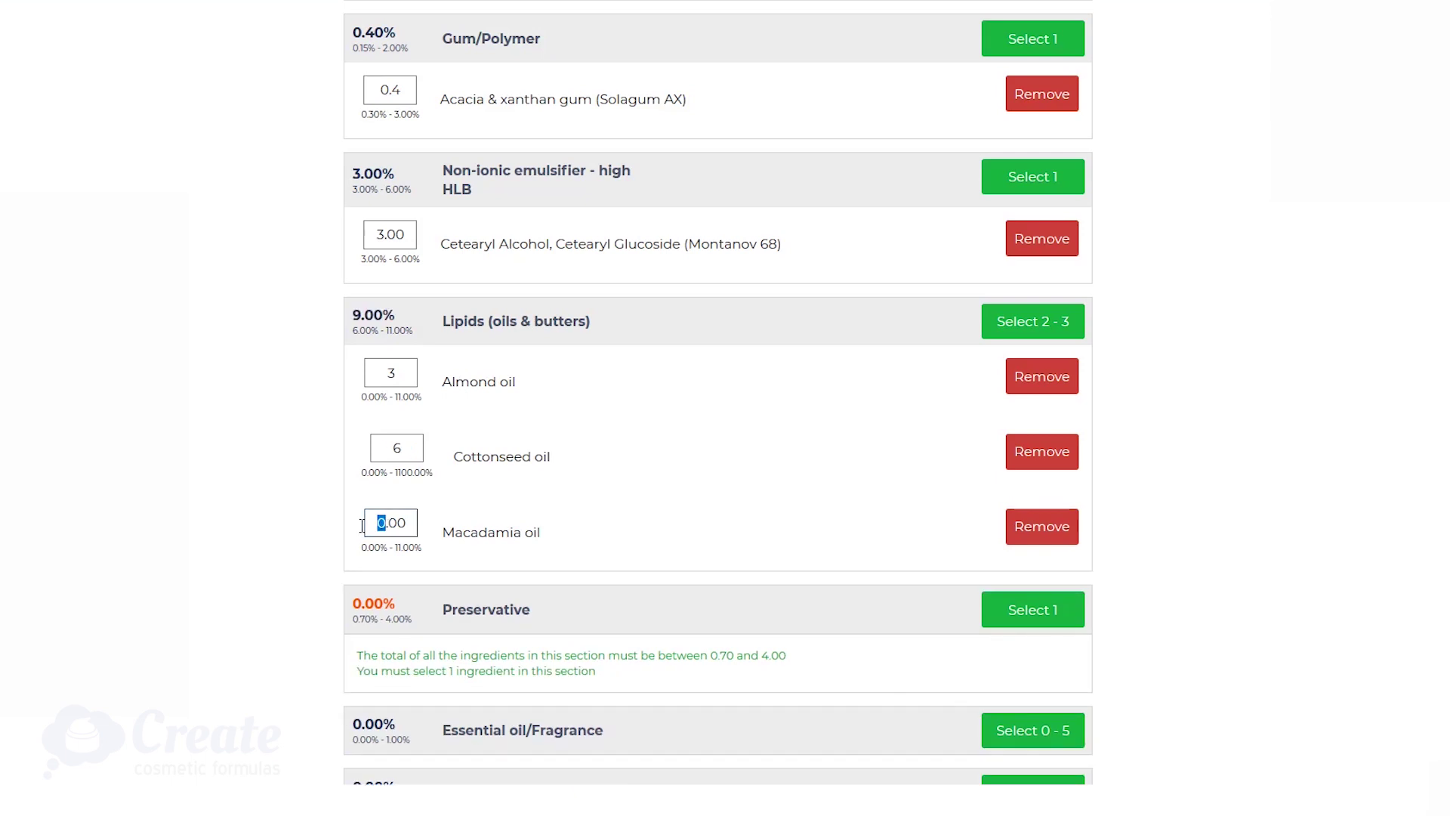
type("9")
left_click(923, 502)
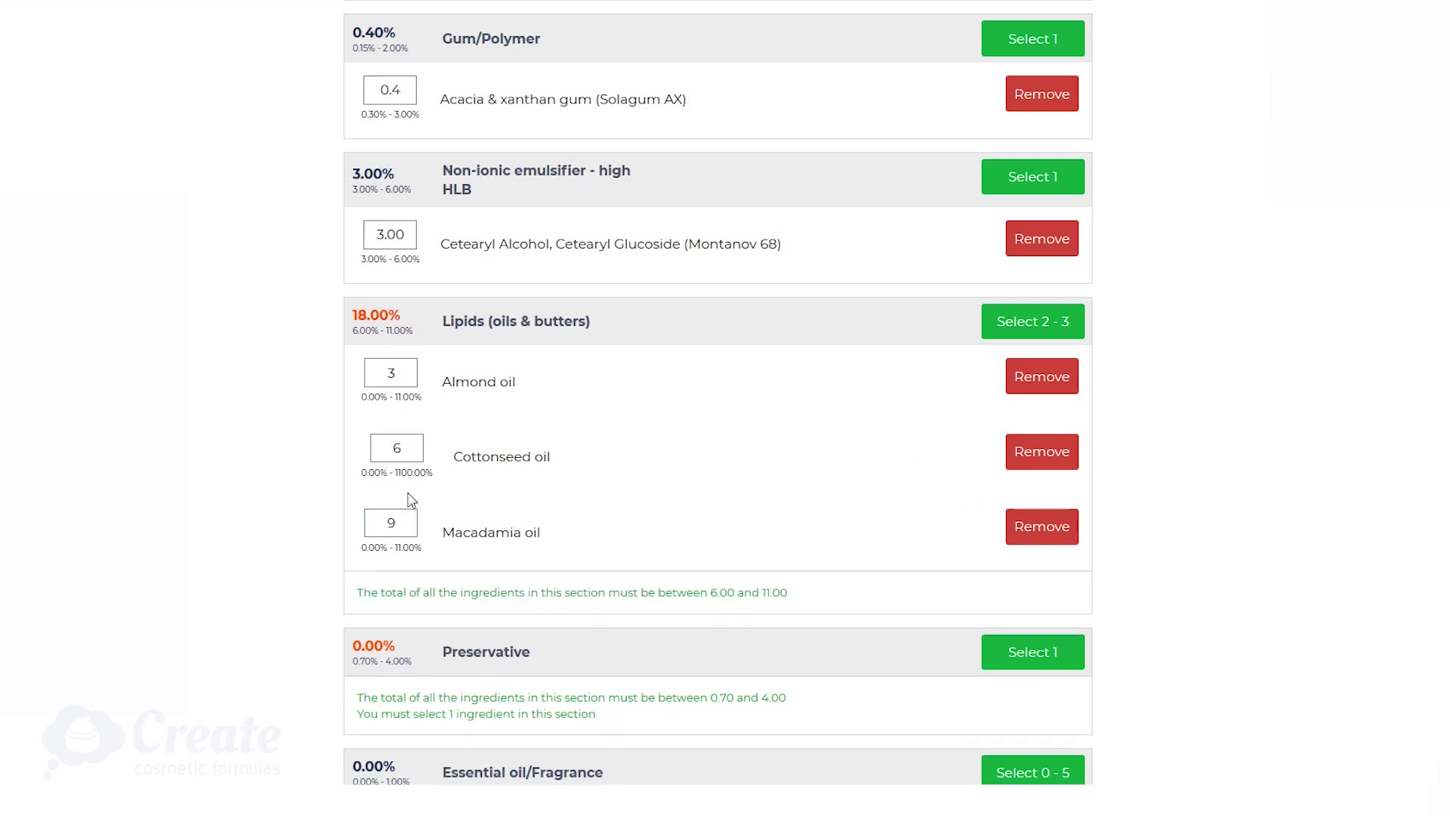
Step: Lower Macadamia oil to 2% and add Cedarwood Virginian essential oil to the fragrance
double_click(390, 523)
type("2")
left_click(699, 524)
scroll(533, 188, "down", 15)
scroll(530, 185, "down", 2)
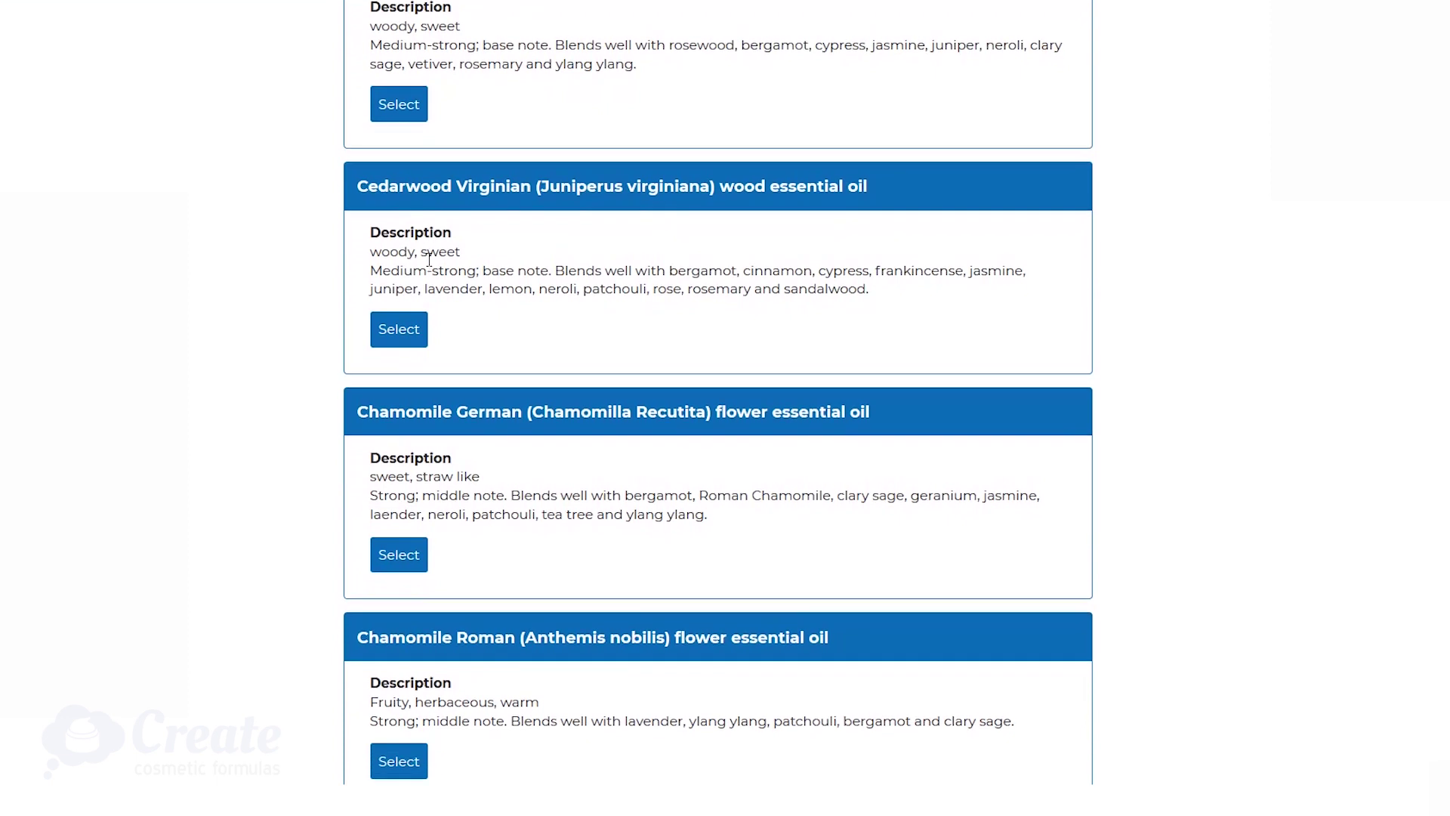
left_click(393, 287)
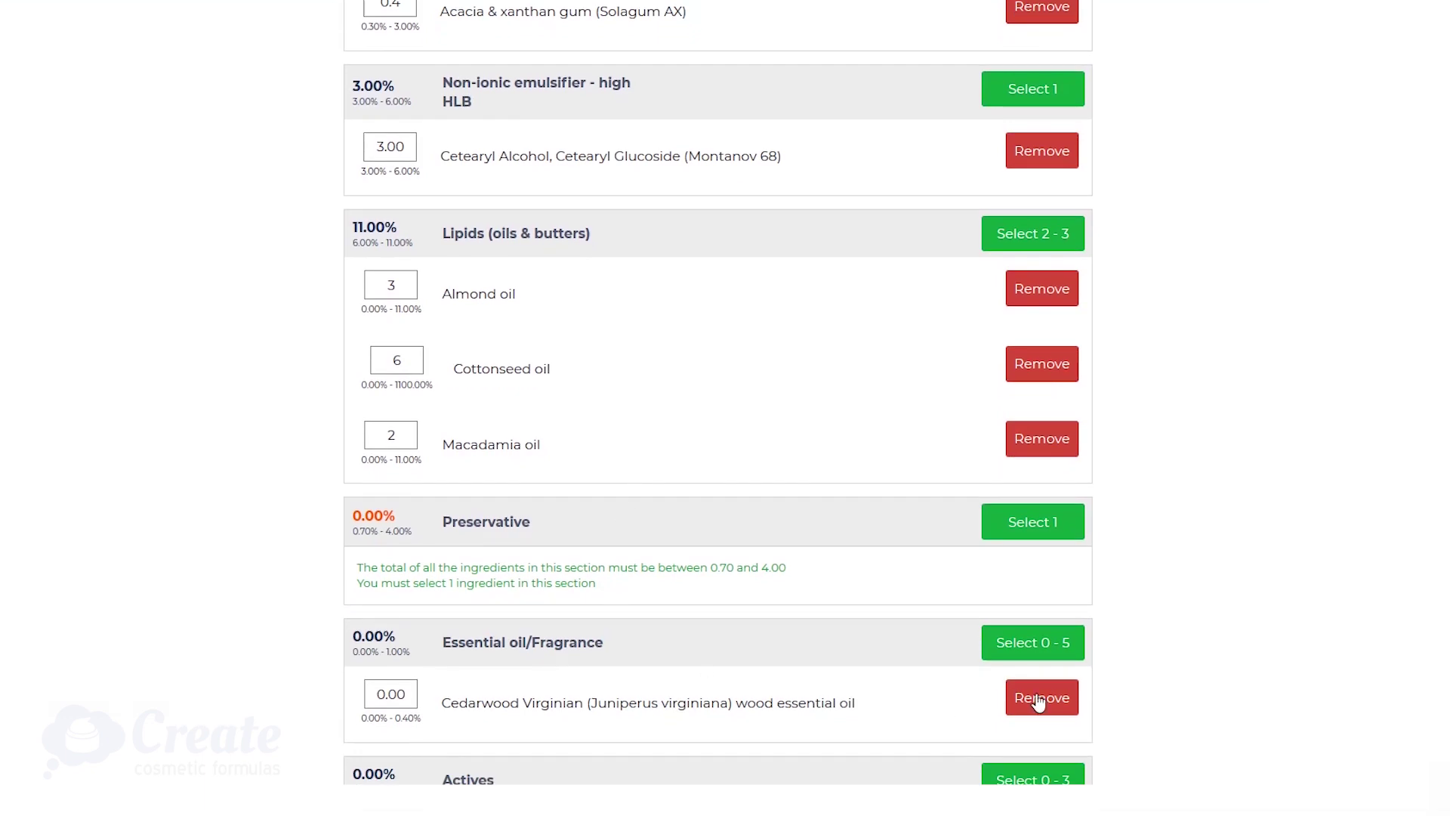
left_click(1036, 695)
Step: Remove Cedarwood oil and add Grapeseed, Green coffee and Pine bark glycerin extracts
left_click(748, 328)
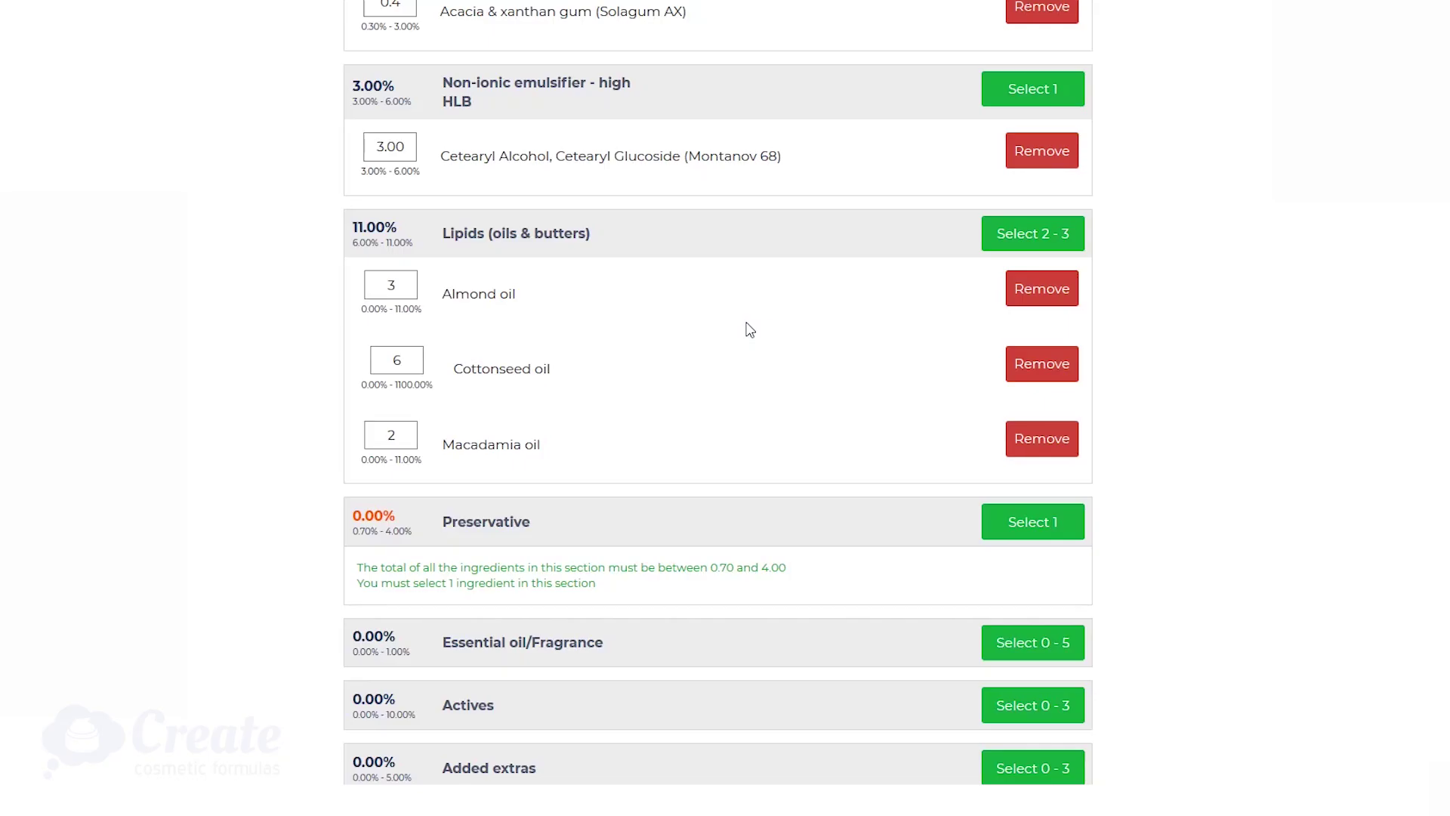
scroll(750, 330, "down", 3)
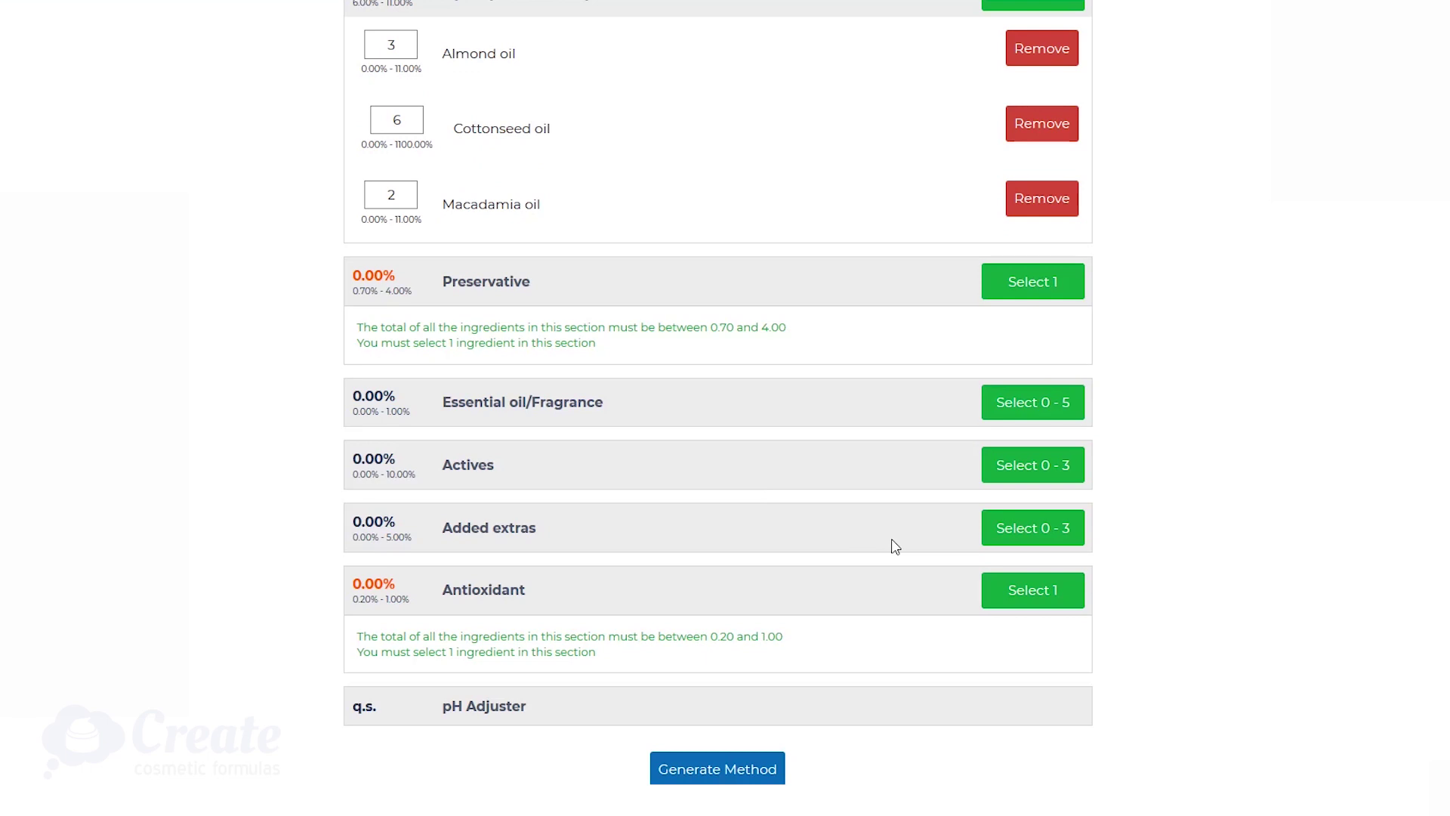
left_click(1019, 542)
scroll(690, 424, "down", 15)
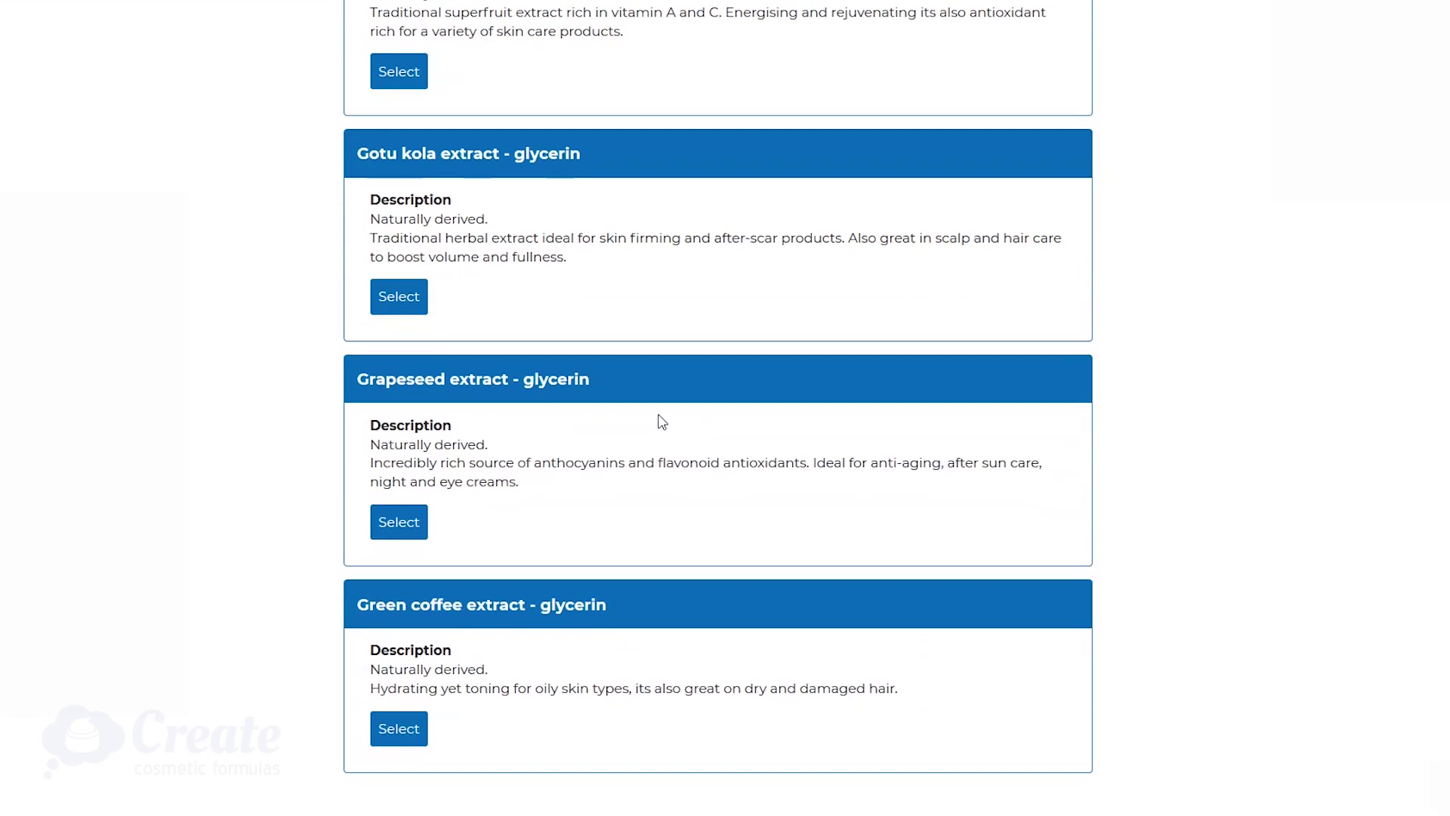
scroll(663, 421, "down", 1)
left_click(397, 436)
left_click(398, 643)
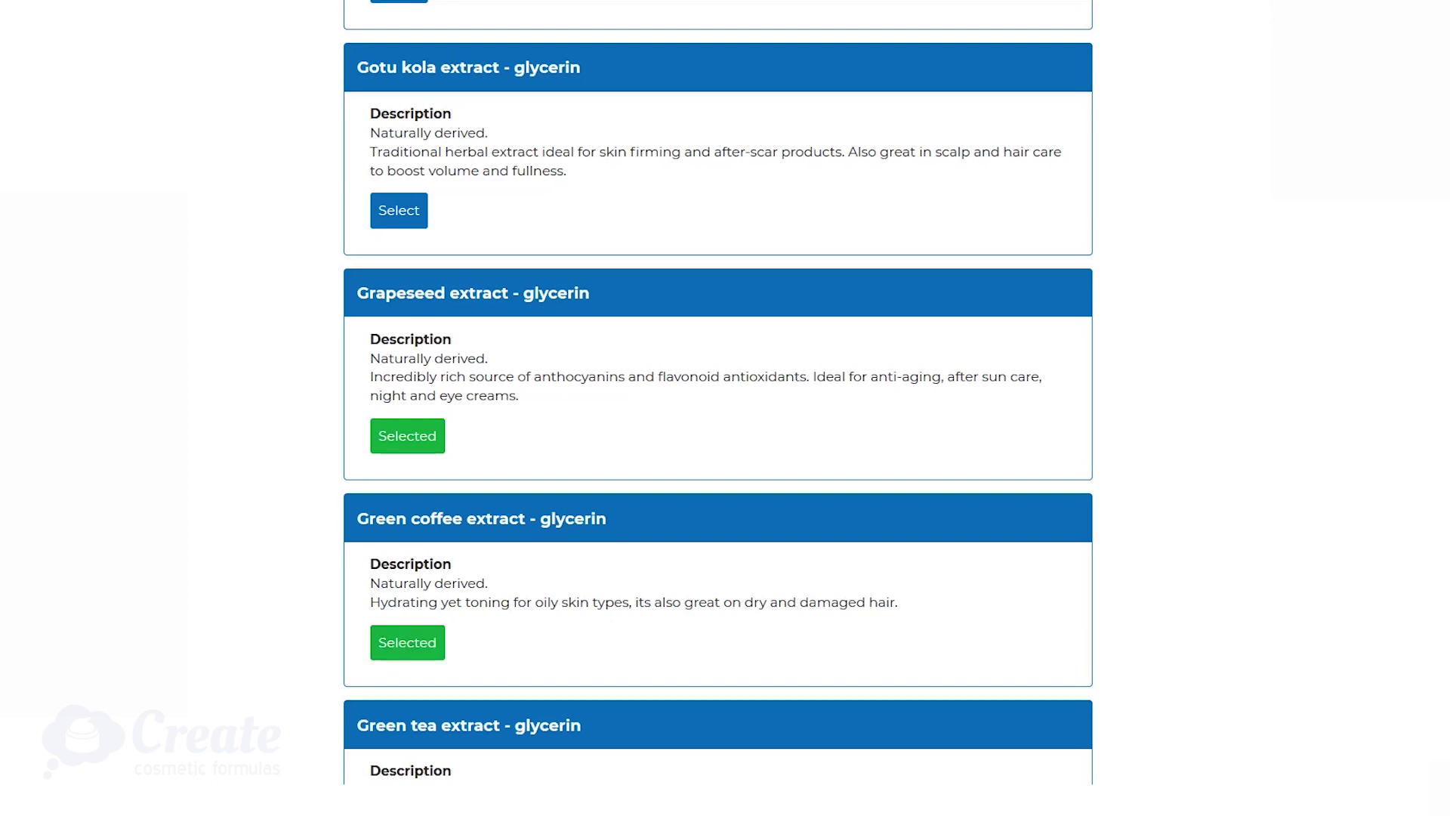
scroll(758, 411, "down", 20)
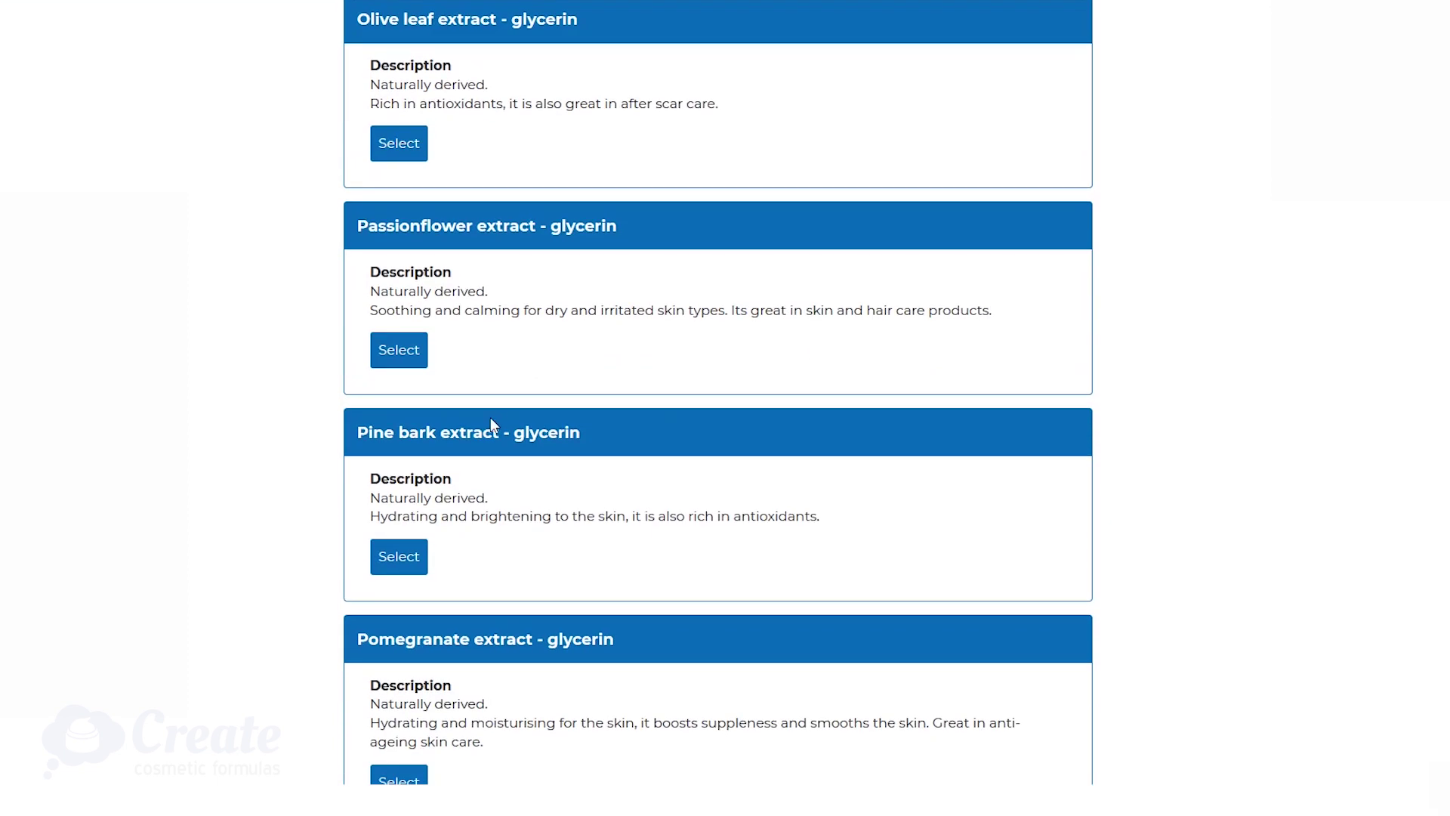
left_click(398, 562)
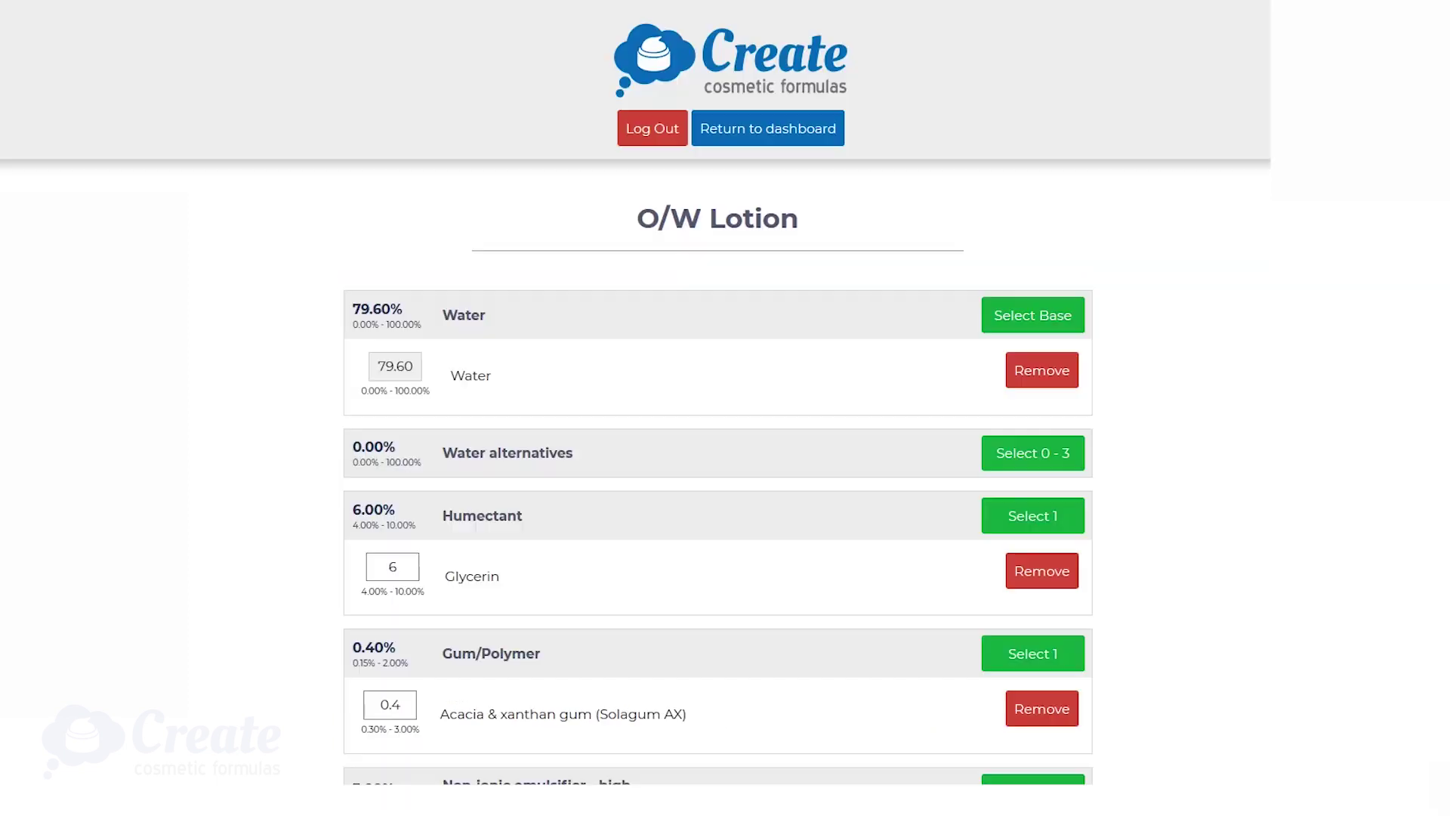
scroll(589, 567, "down", 15)
Step: Set Grapeseed extract to 0.5% and Green coffee extract to 0.7%
left_click(403, 349)
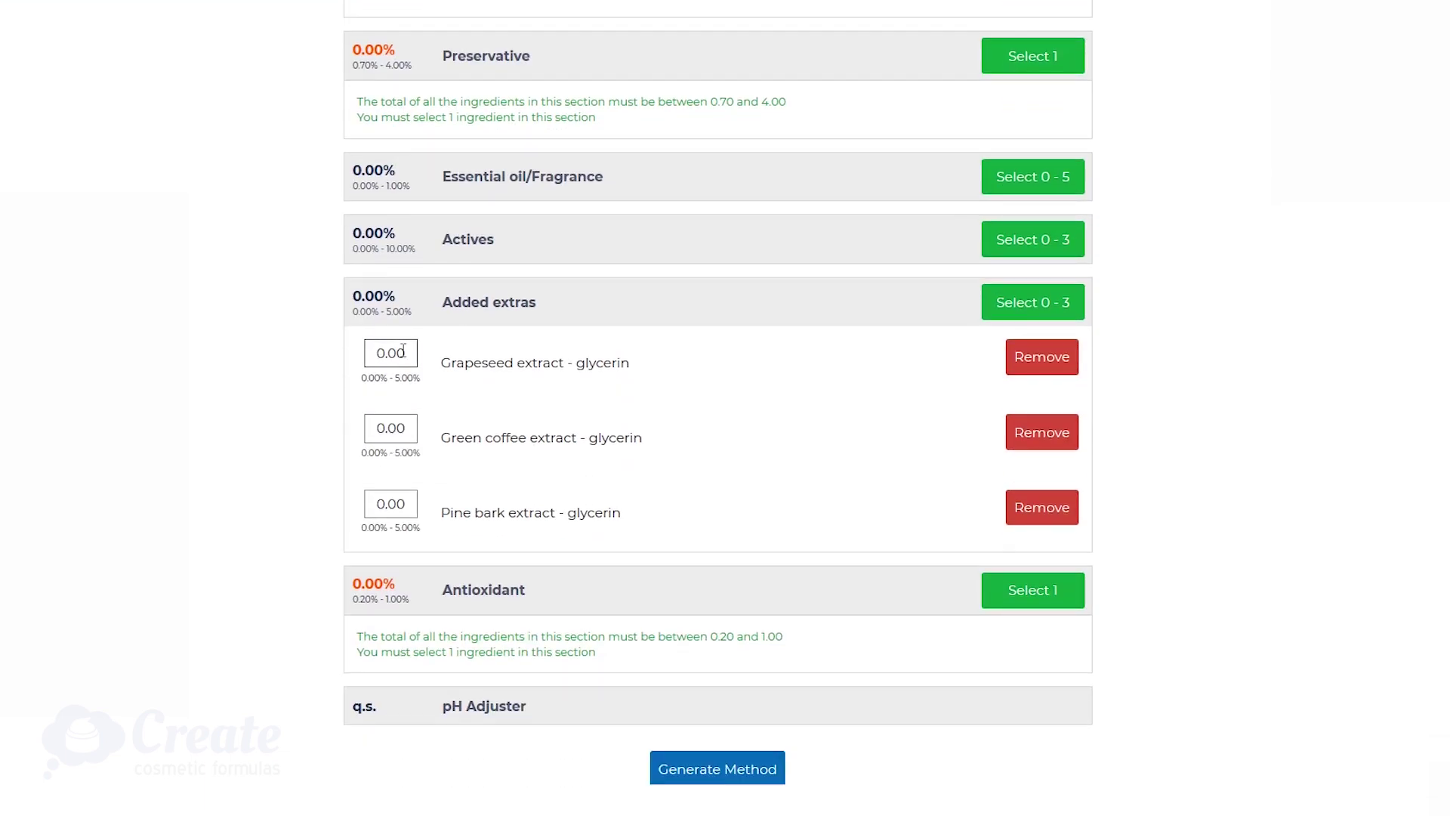
type("5")
left_click_drag(406, 428, 386, 428)
type("7")
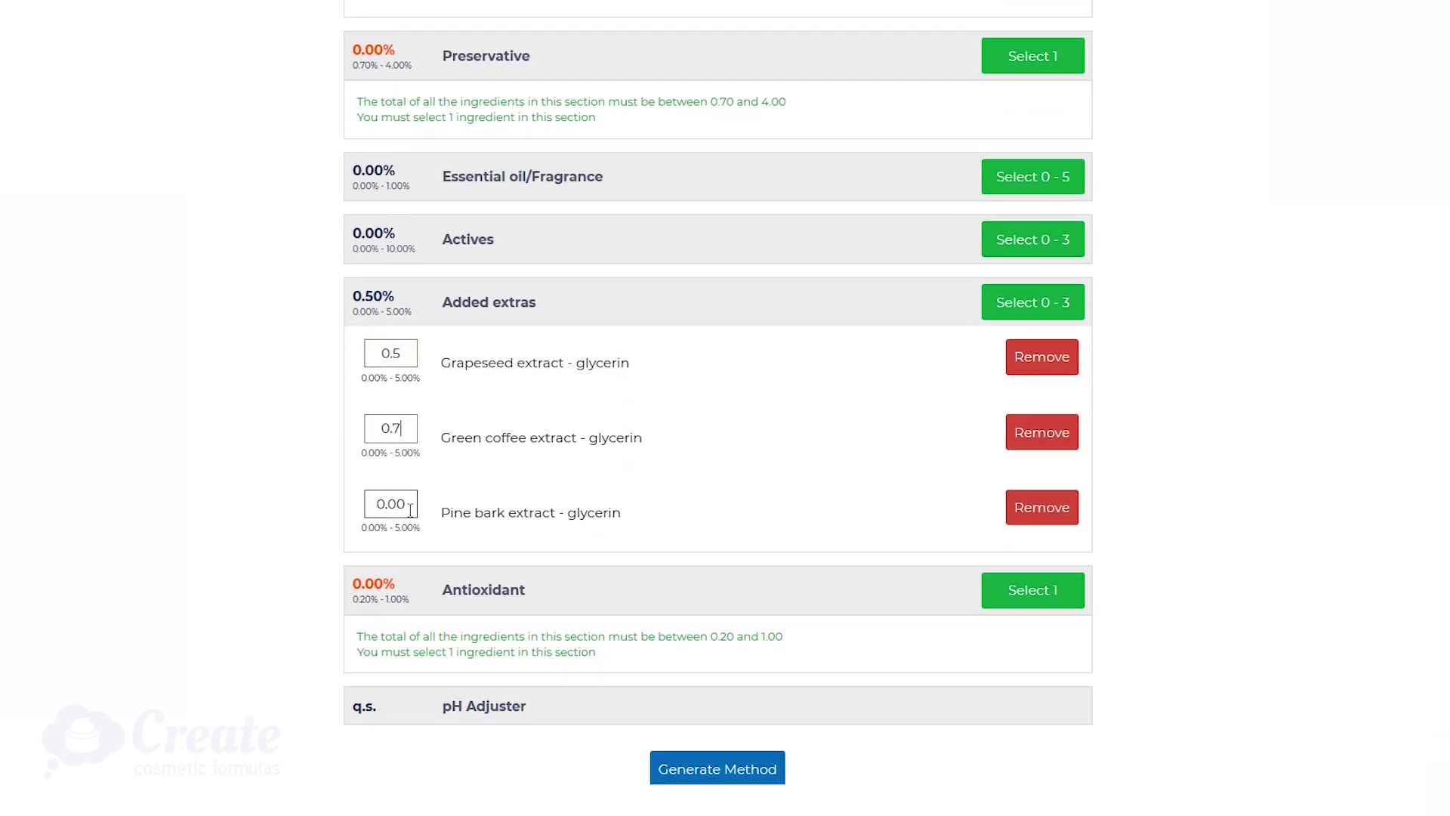
left_click_drag(405, 504, 398, 504)
Step: Set Pine bark extract to 0.5% and add Tocopherol d-alpha 50% as the antioxidant at 0.20%
type("5")
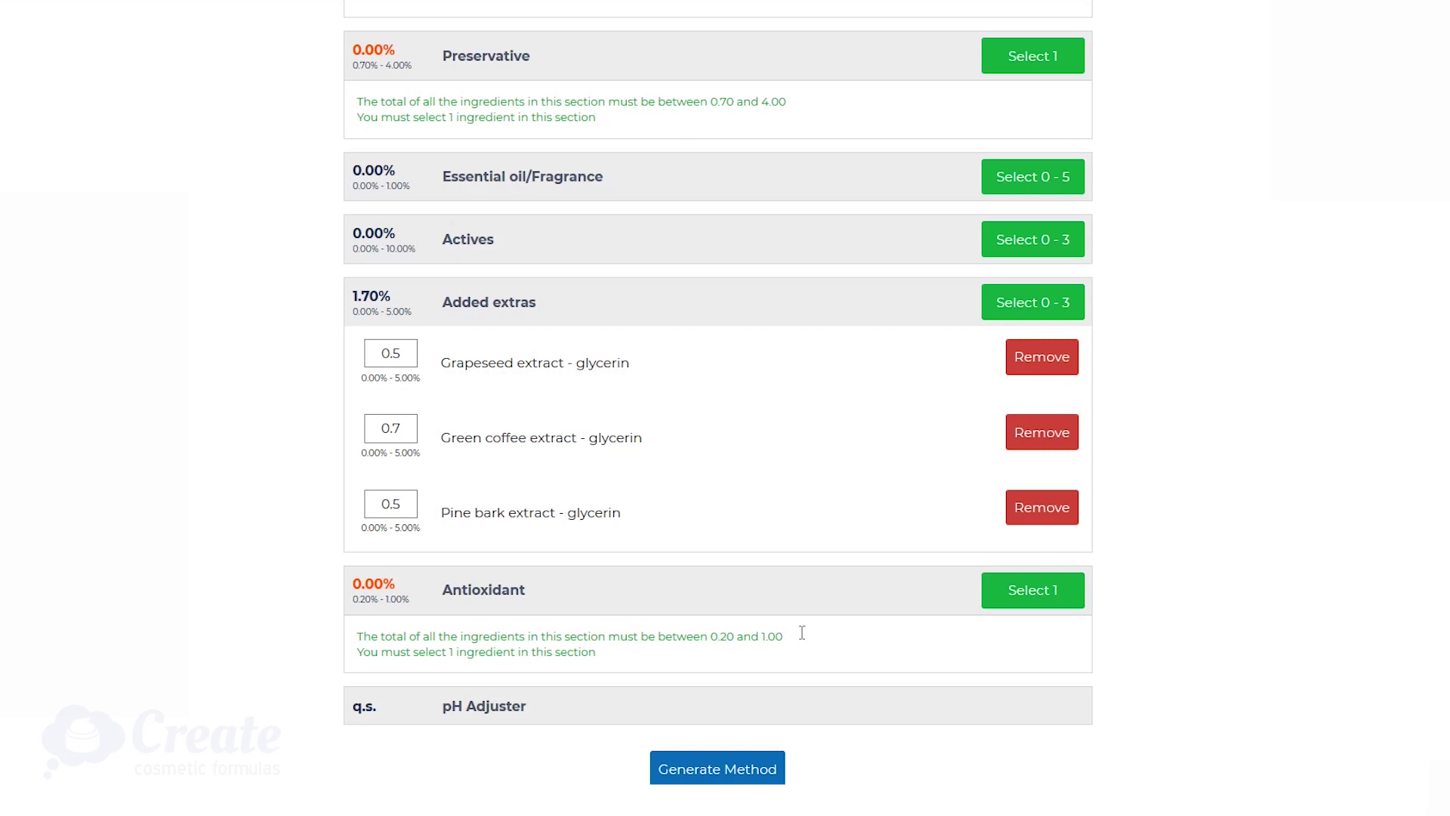
left_click(1040, 597)
left_click(423, 326)
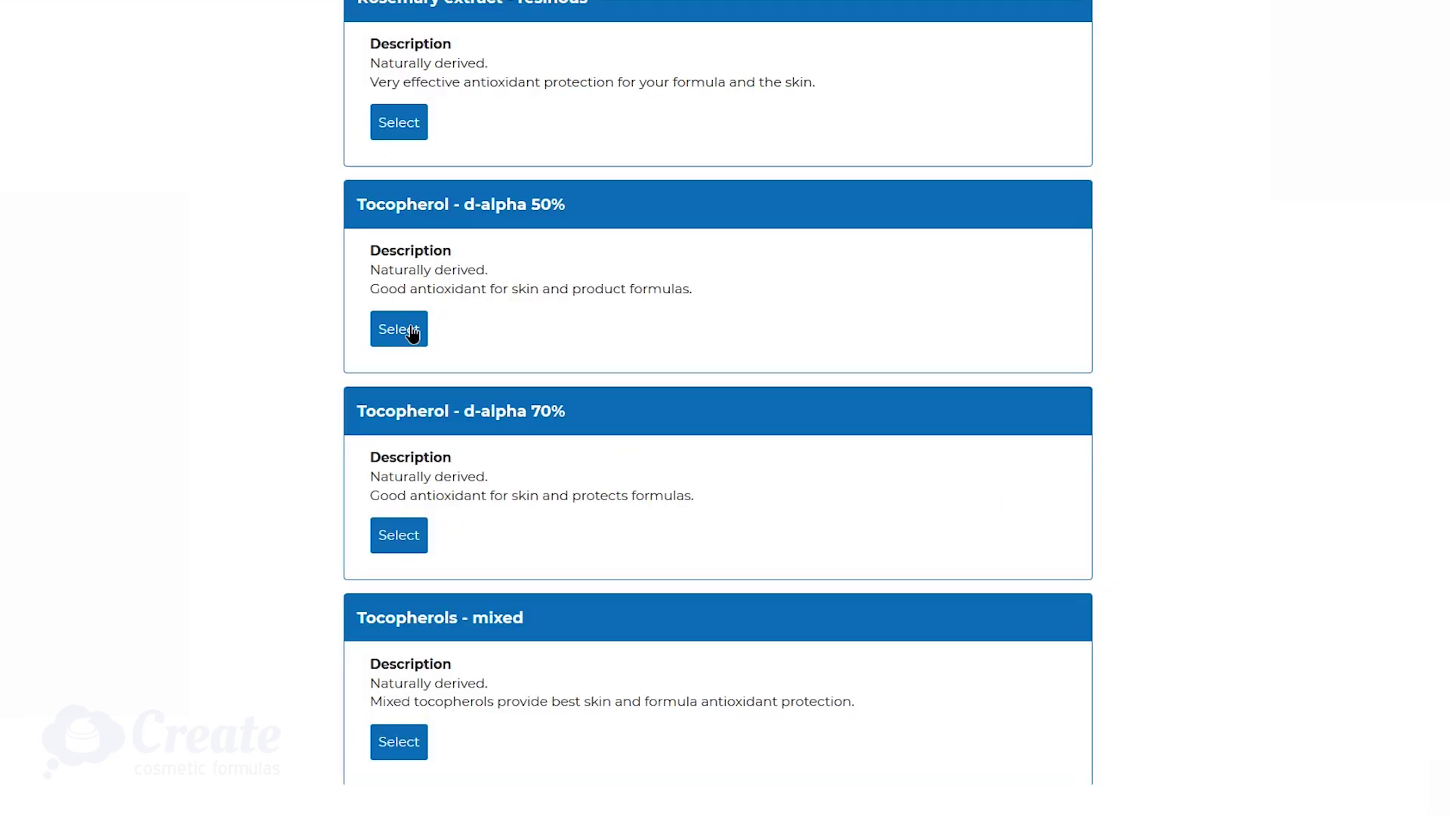
scroll(495, 487, "down", 5)
scroll(494, 487, "down", 6)
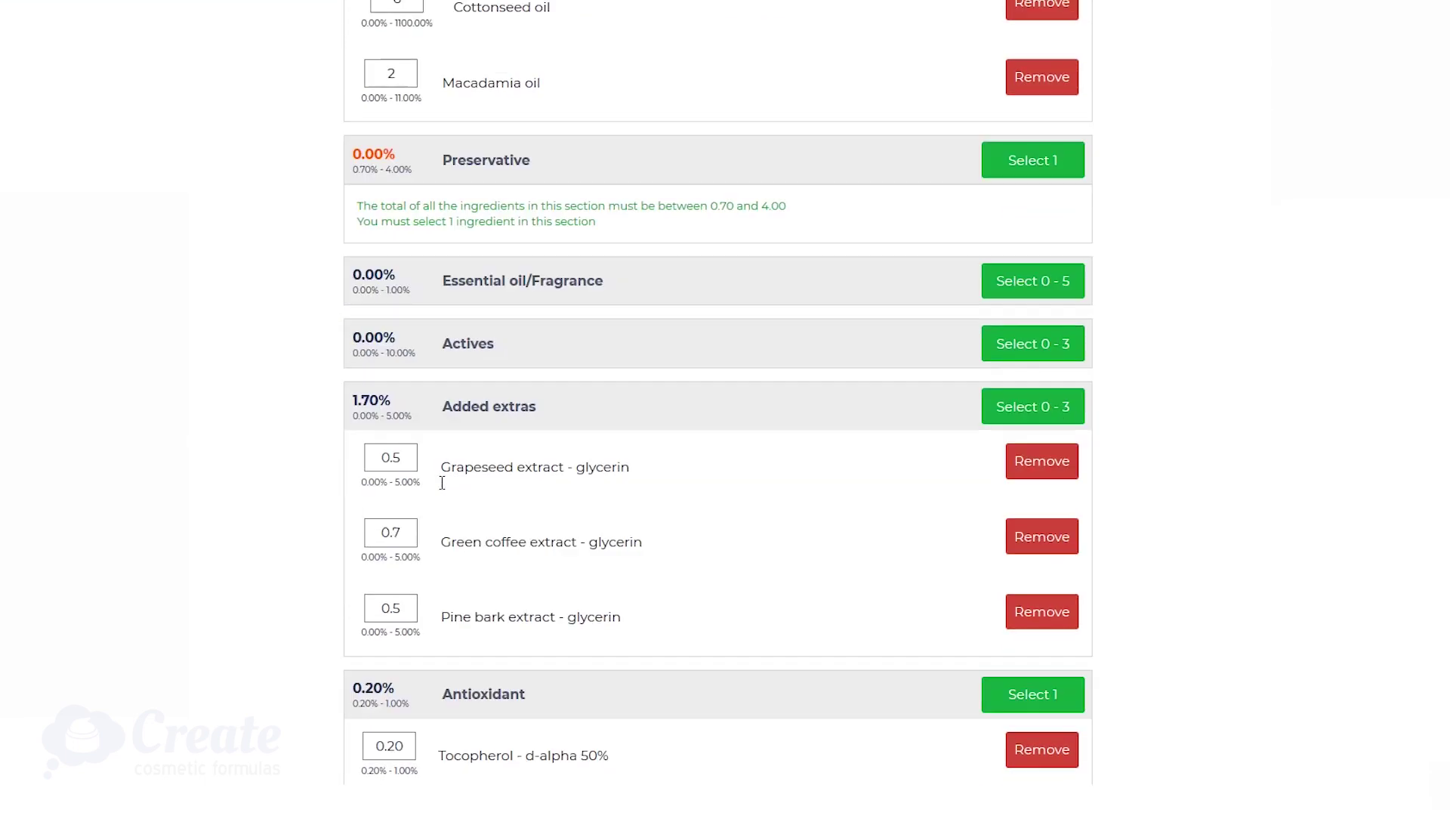
left_click(396, 628)
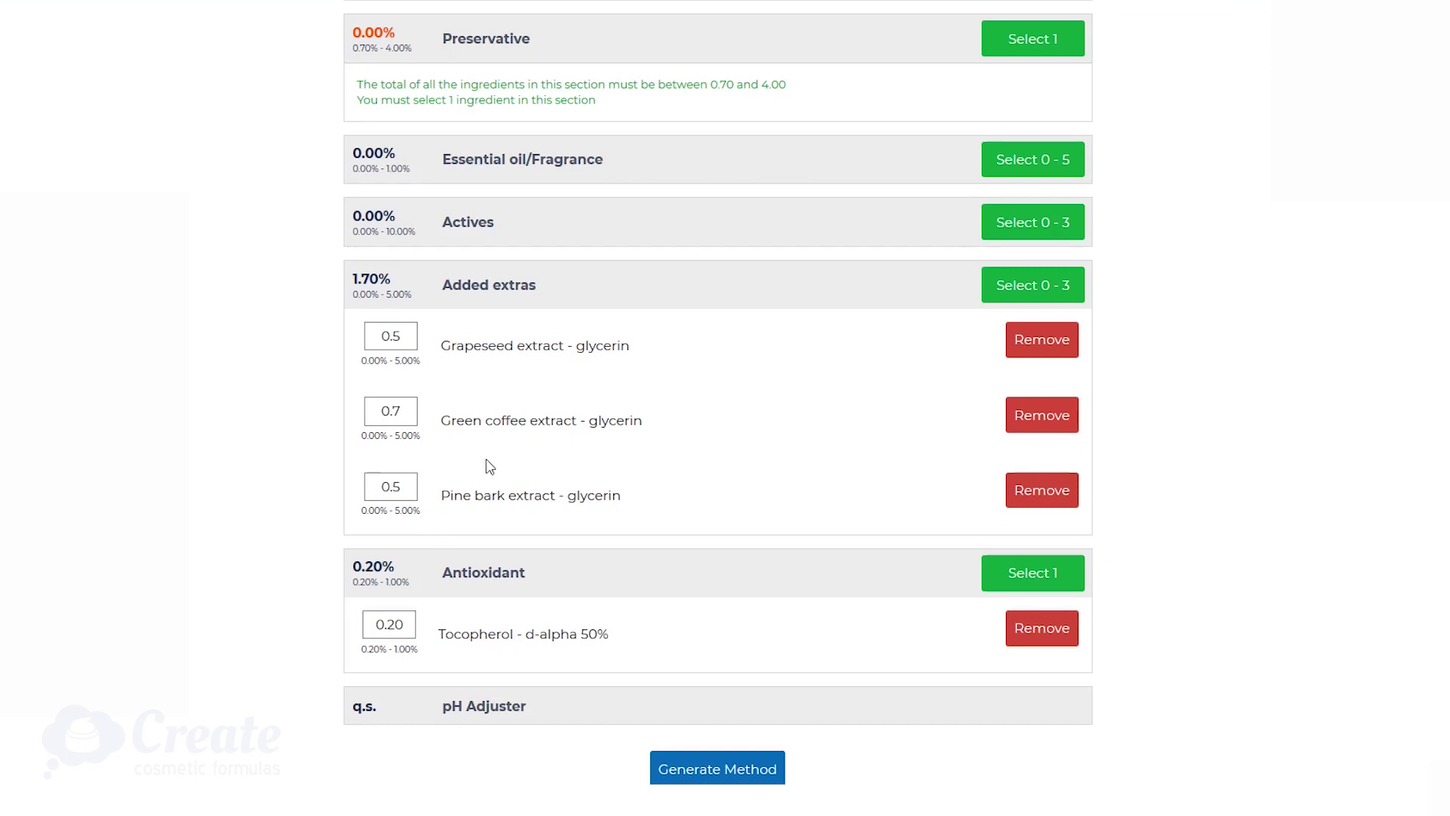
Step: Add Vitamin A Palmitate to the actives at 0.3%
left_click(1046, 223)
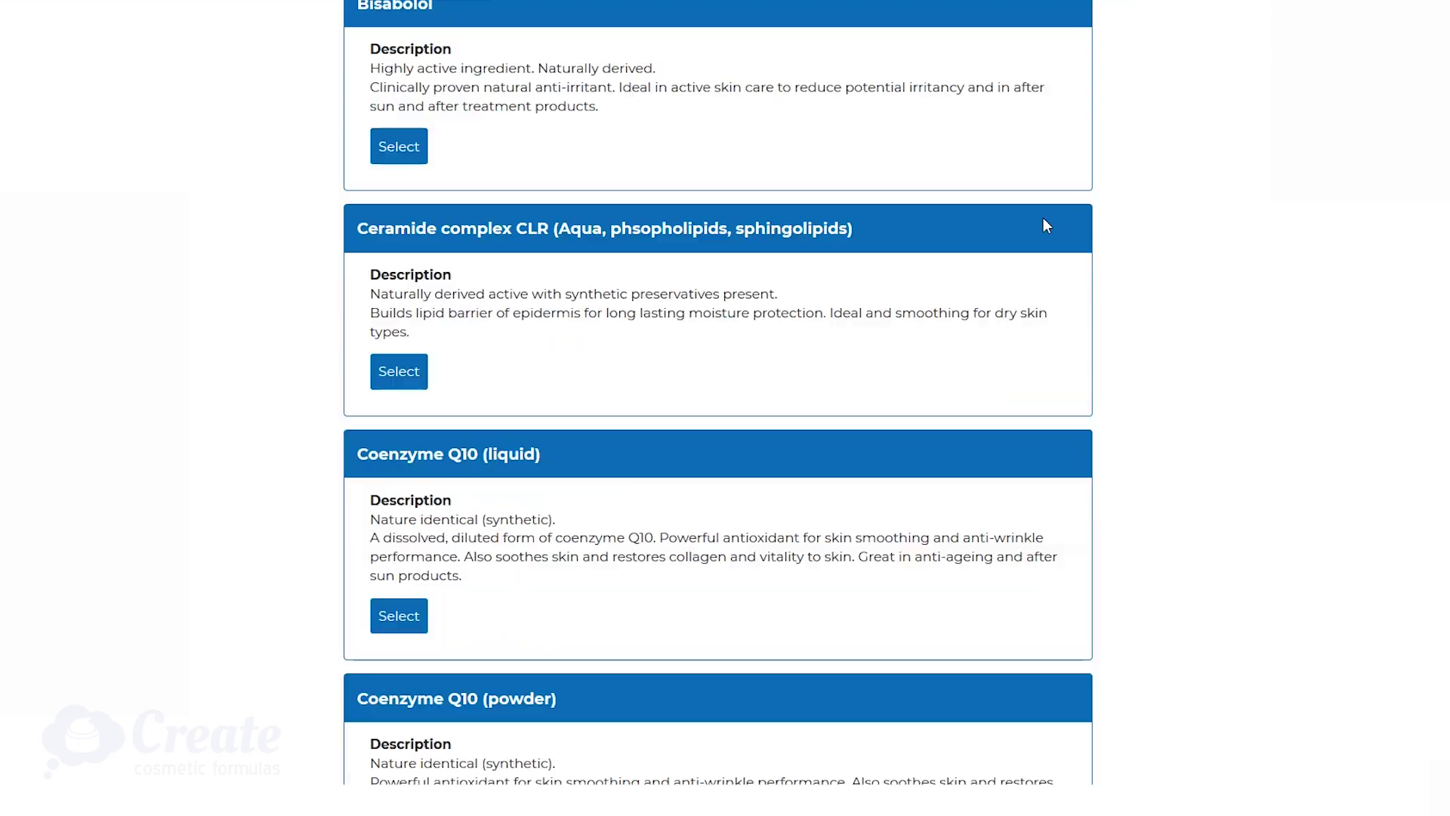
scroll(784, 267, "down", 20)
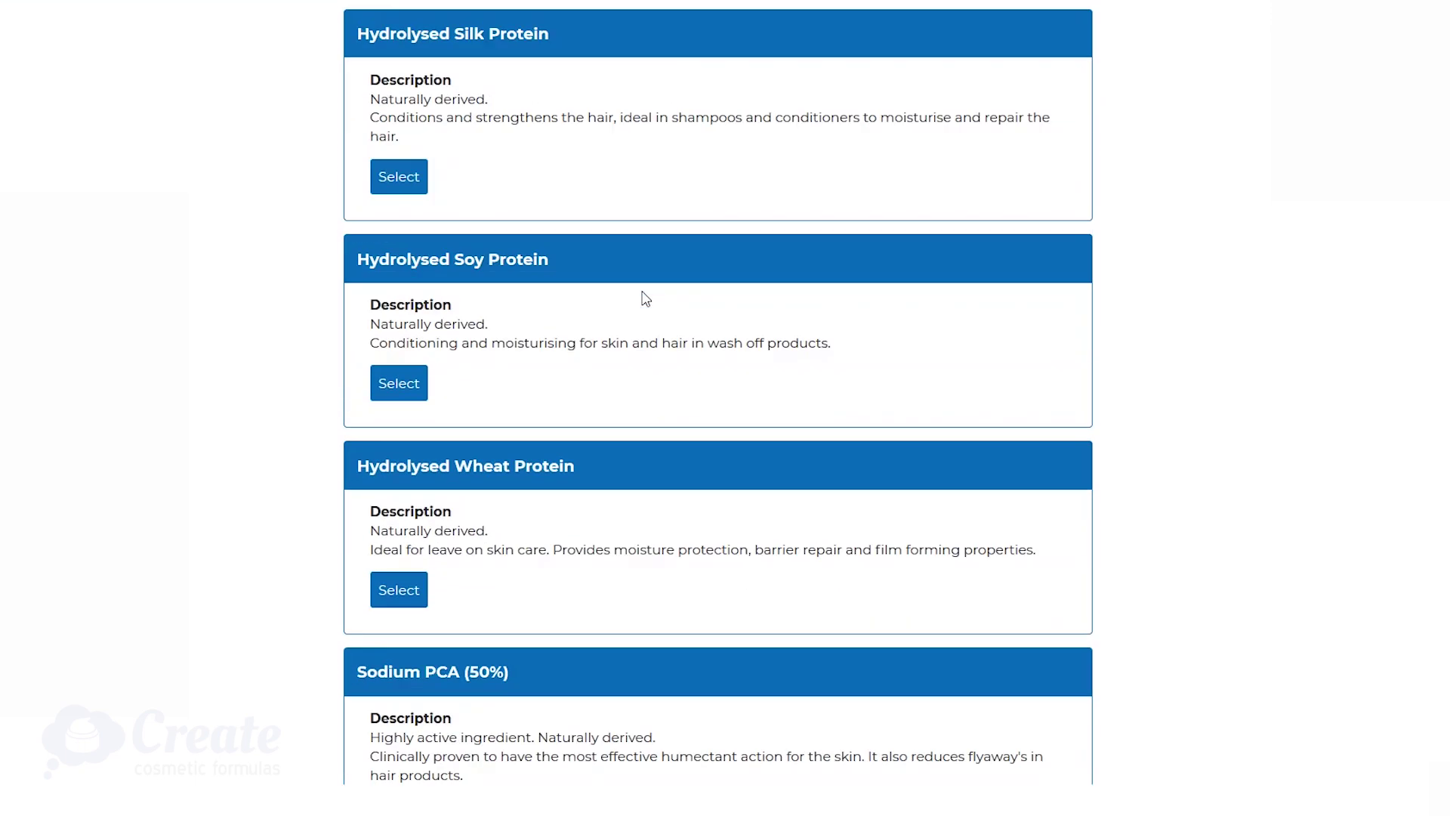
scroll(641, 298, "down", 5)
scroll(641, 300, "up", 5)
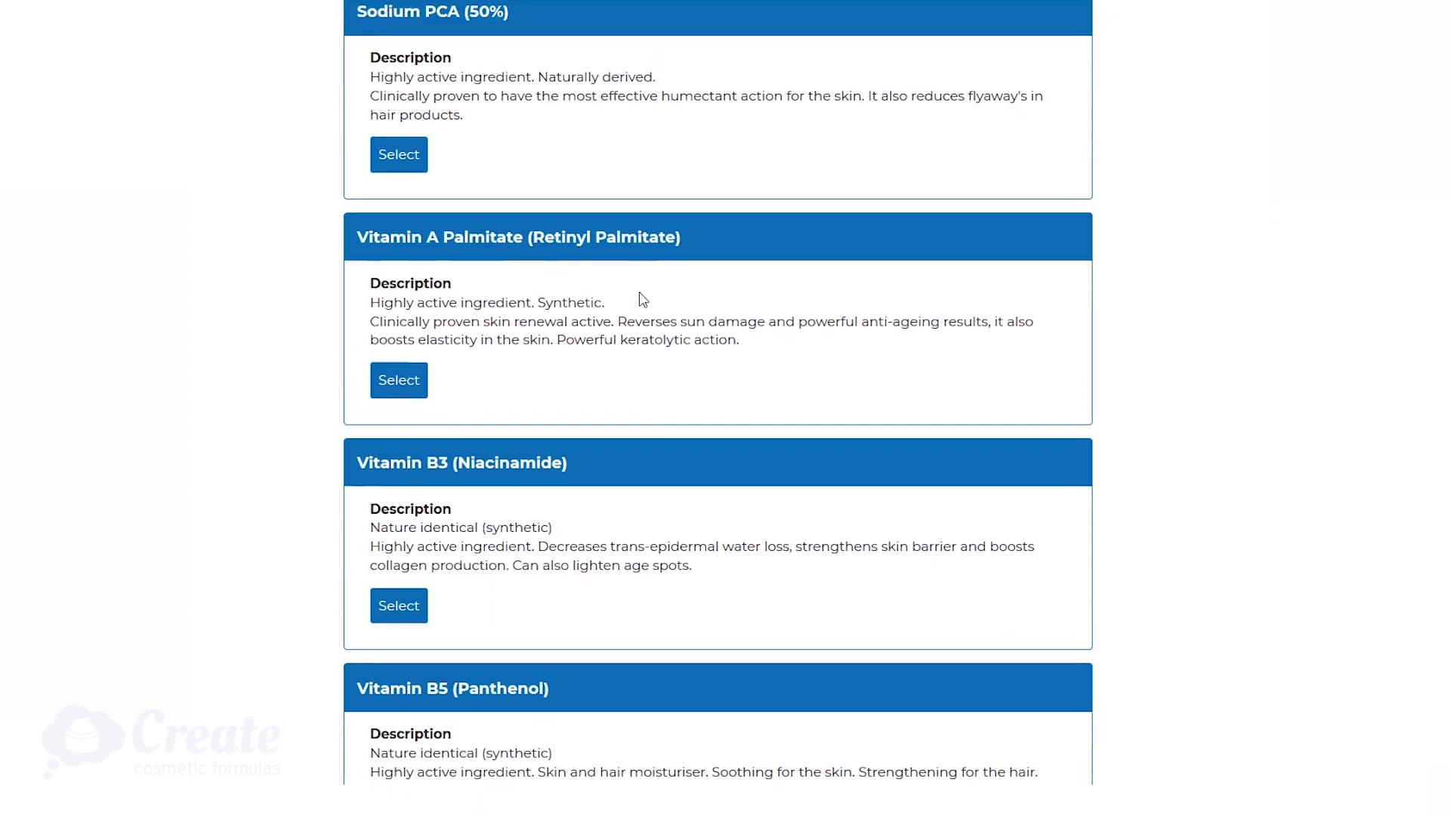
left_click(406, 438)
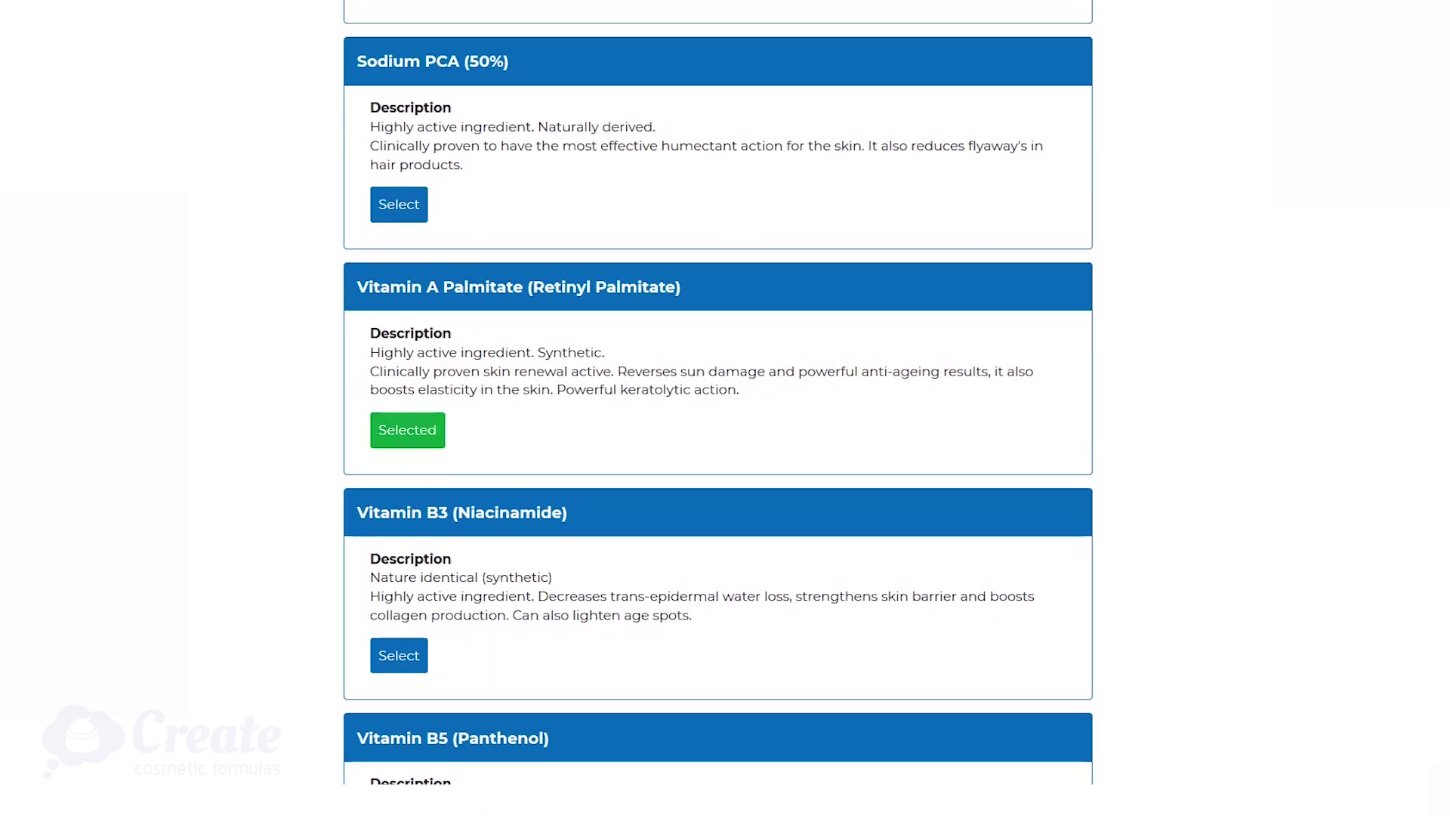
scroll(641, 577, "down", 12)
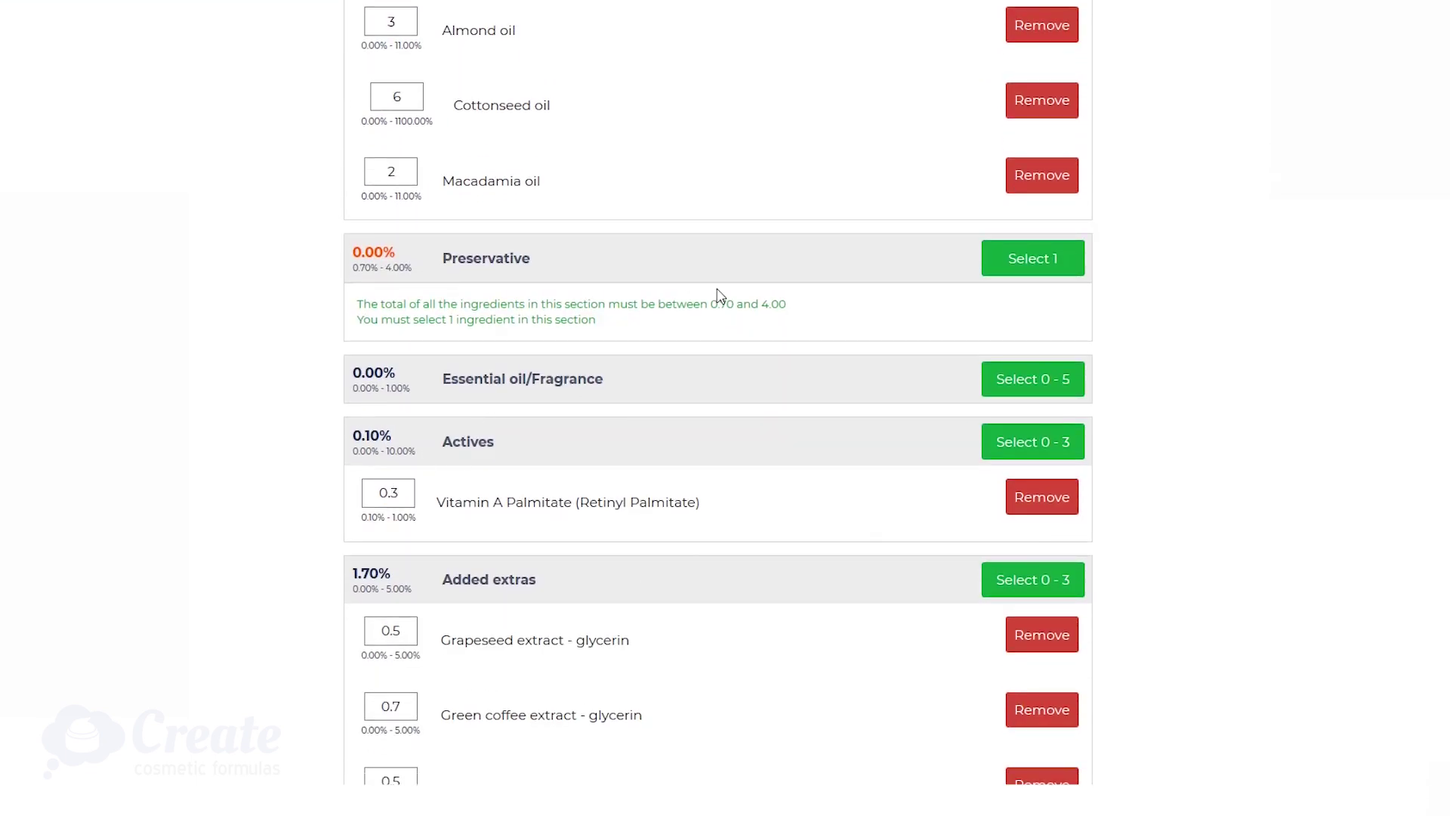
Step: Choose Geogard ECT as the preservative, keeping its 0.80% amount
left_click(1071, 268)
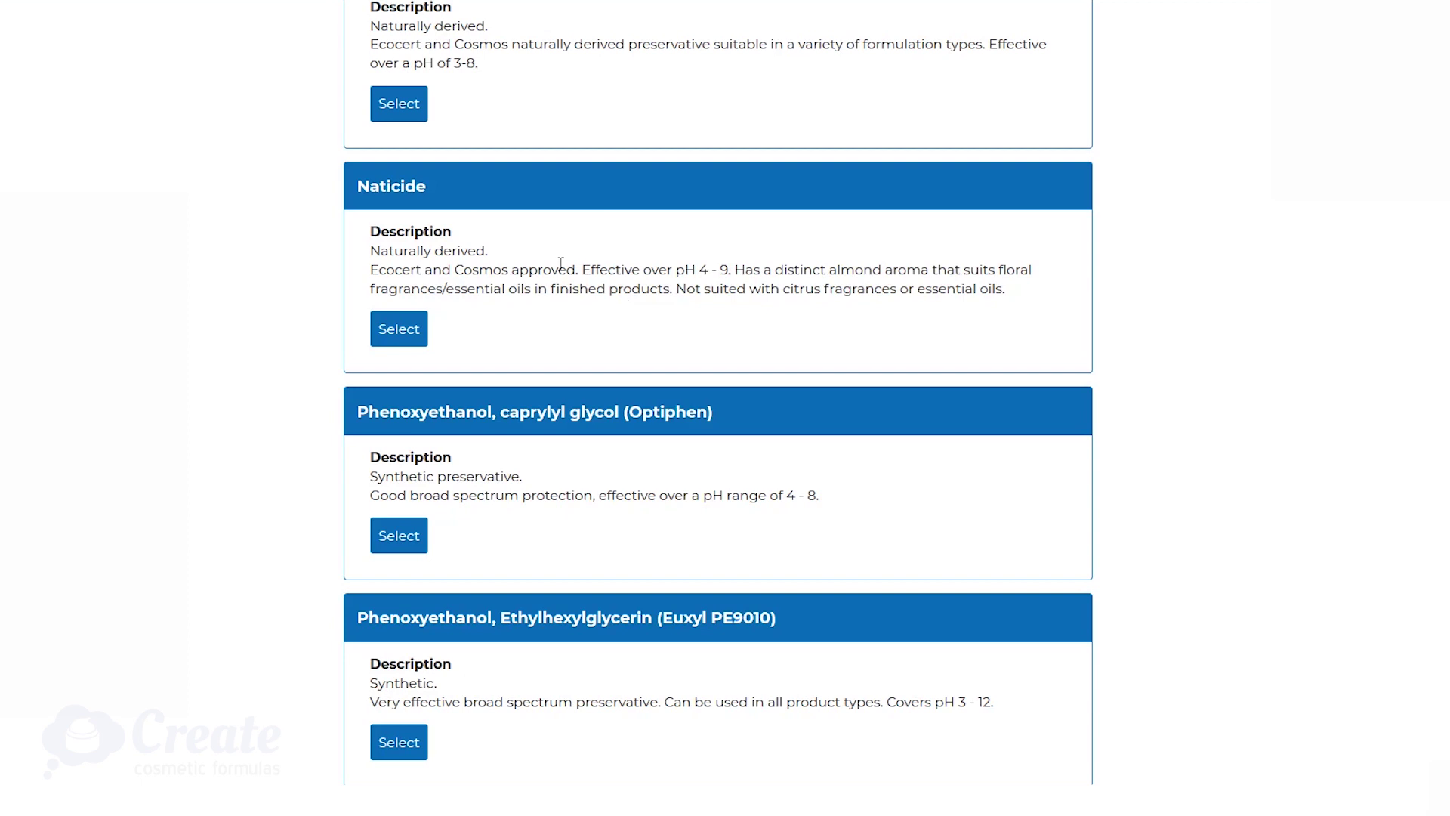
scroll(560, 262, "up", 5)
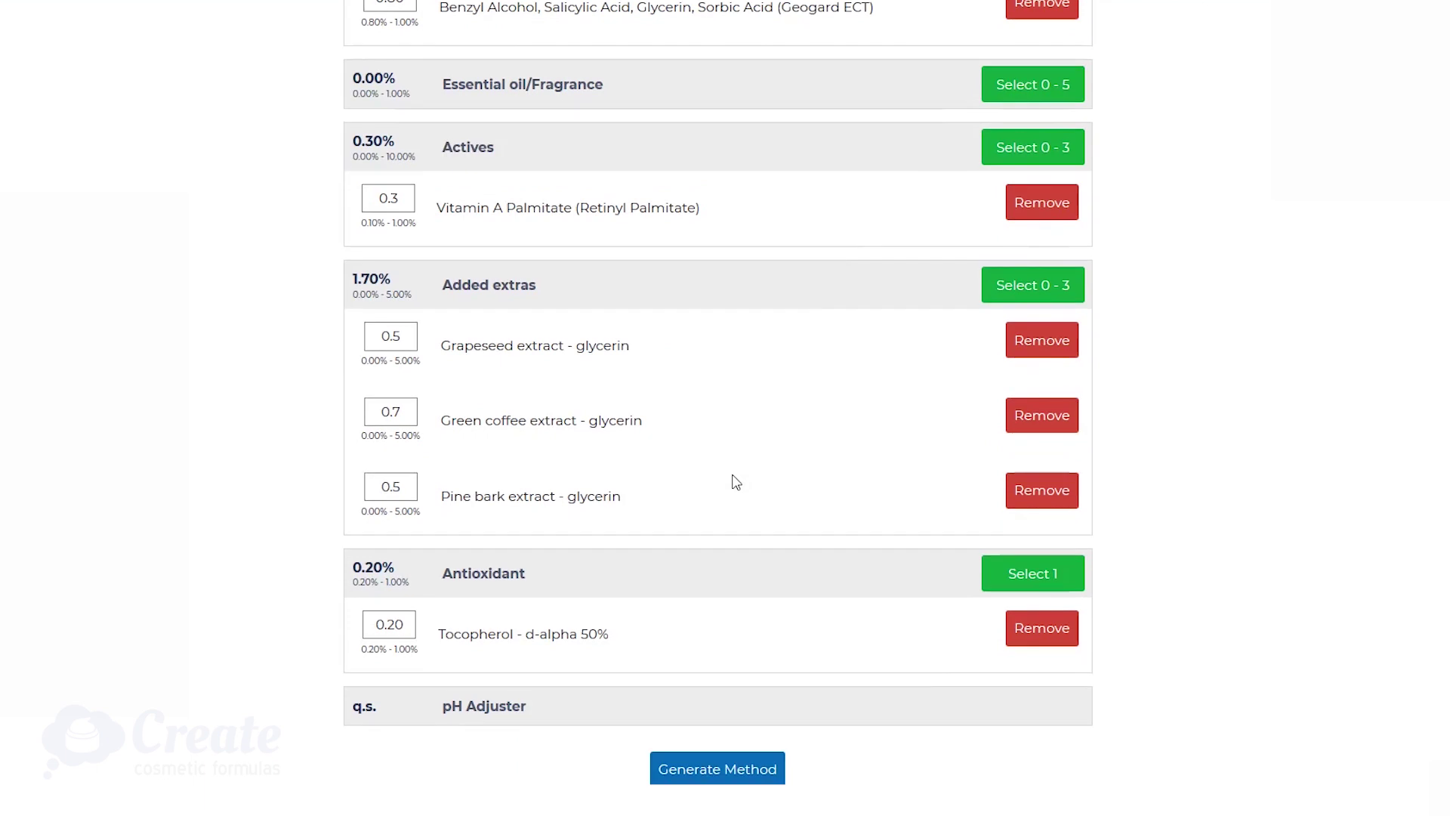
scroll(557, 279, "up", 5)
scroll(557, 279, "down", 5)
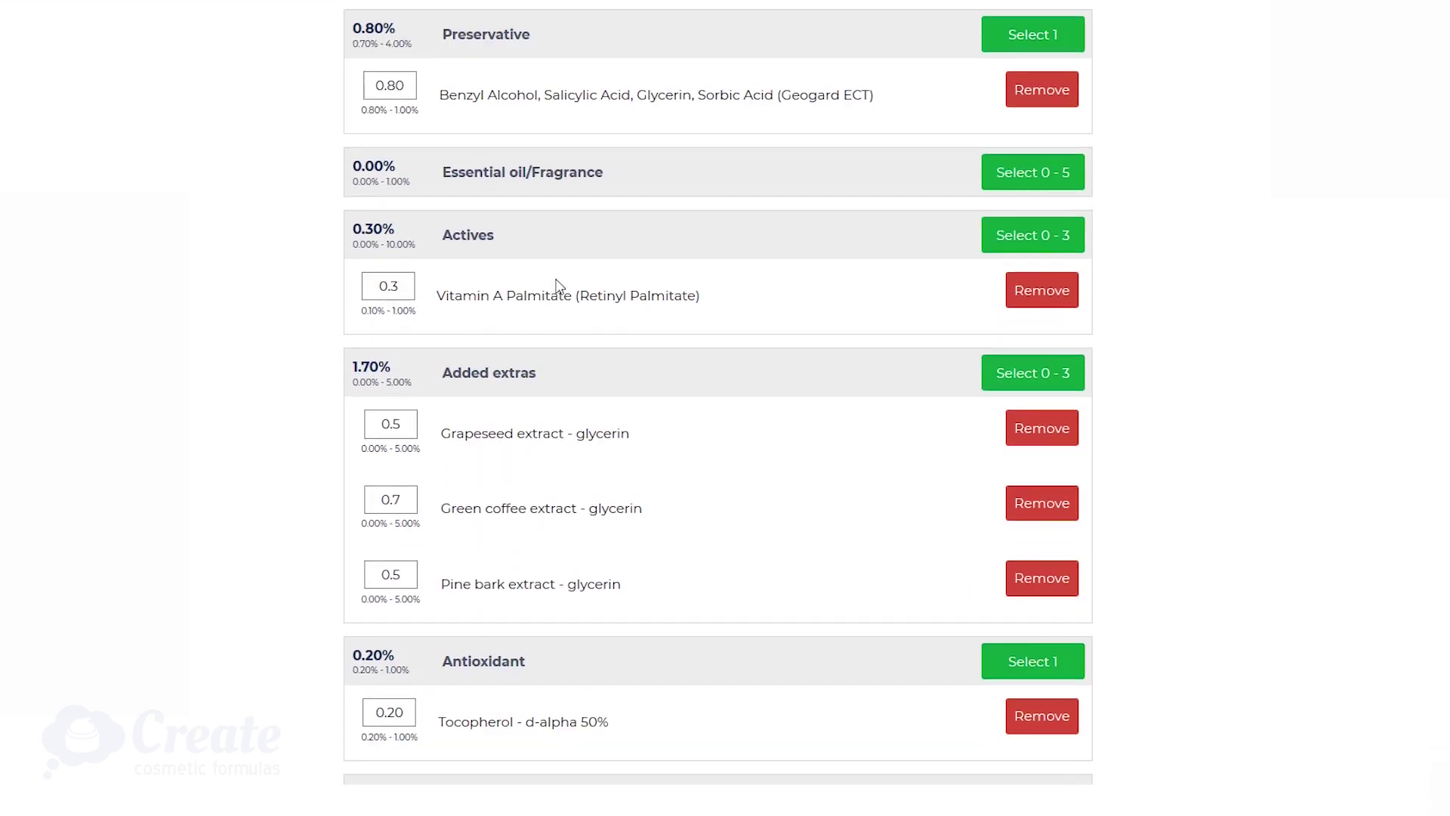
Step: Generate the mixing method and review the phase A–D ingredient table and four method steps
left_click(722, 775)
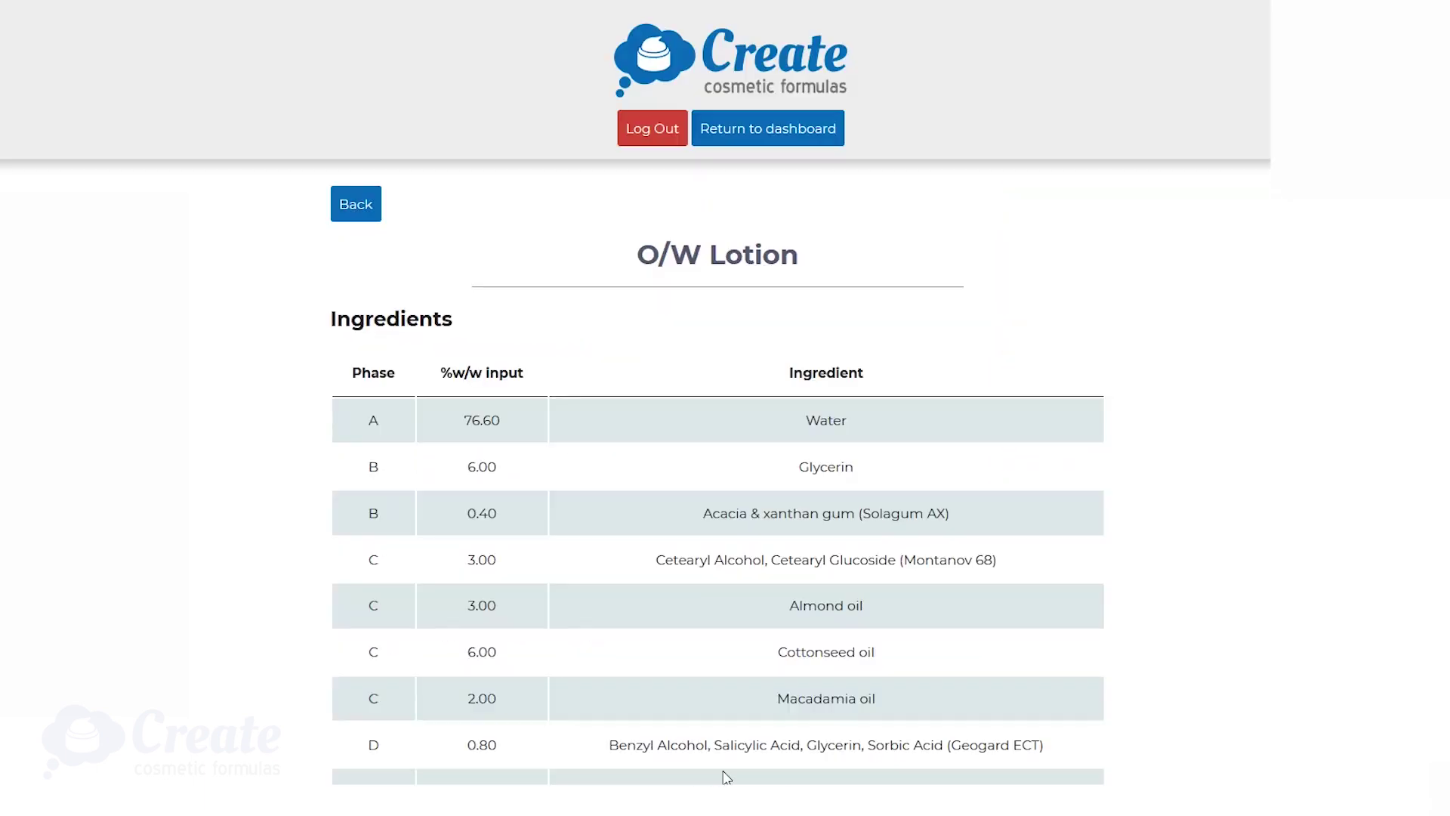
scroll(884, 581, "down", 9)
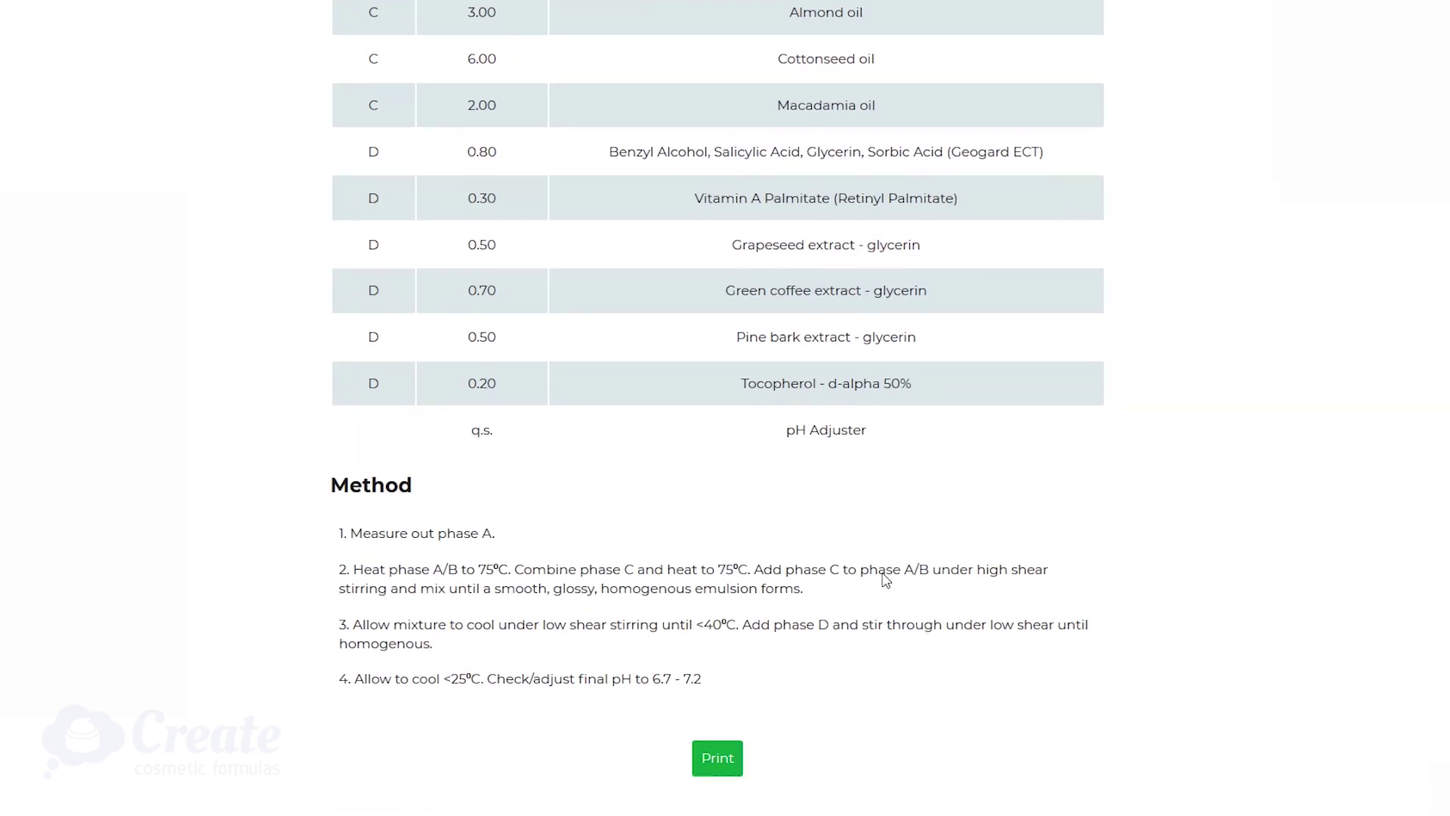
scroll(885, 580, "up", 8)
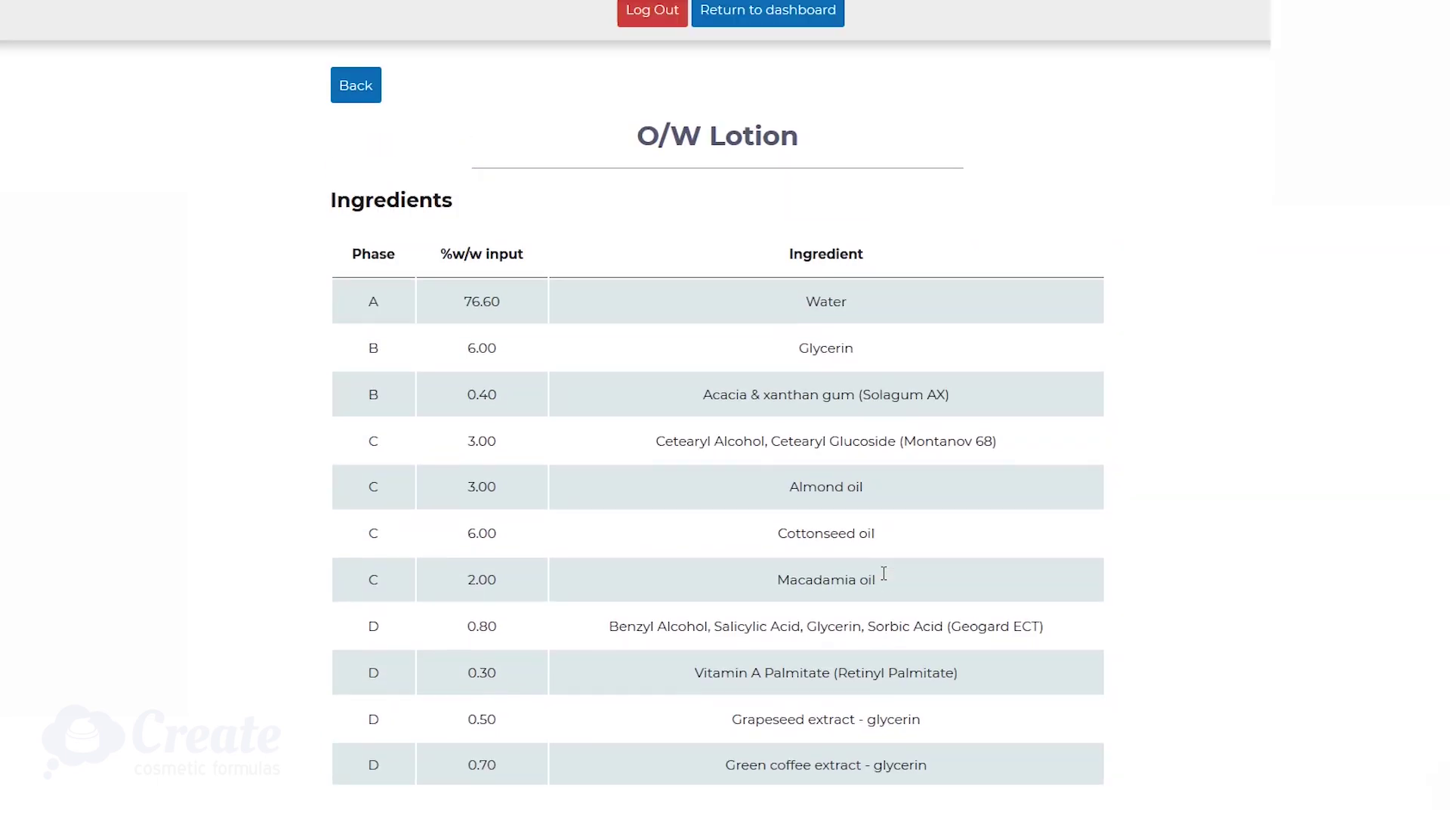
scroll(885, 580, "down", 3)
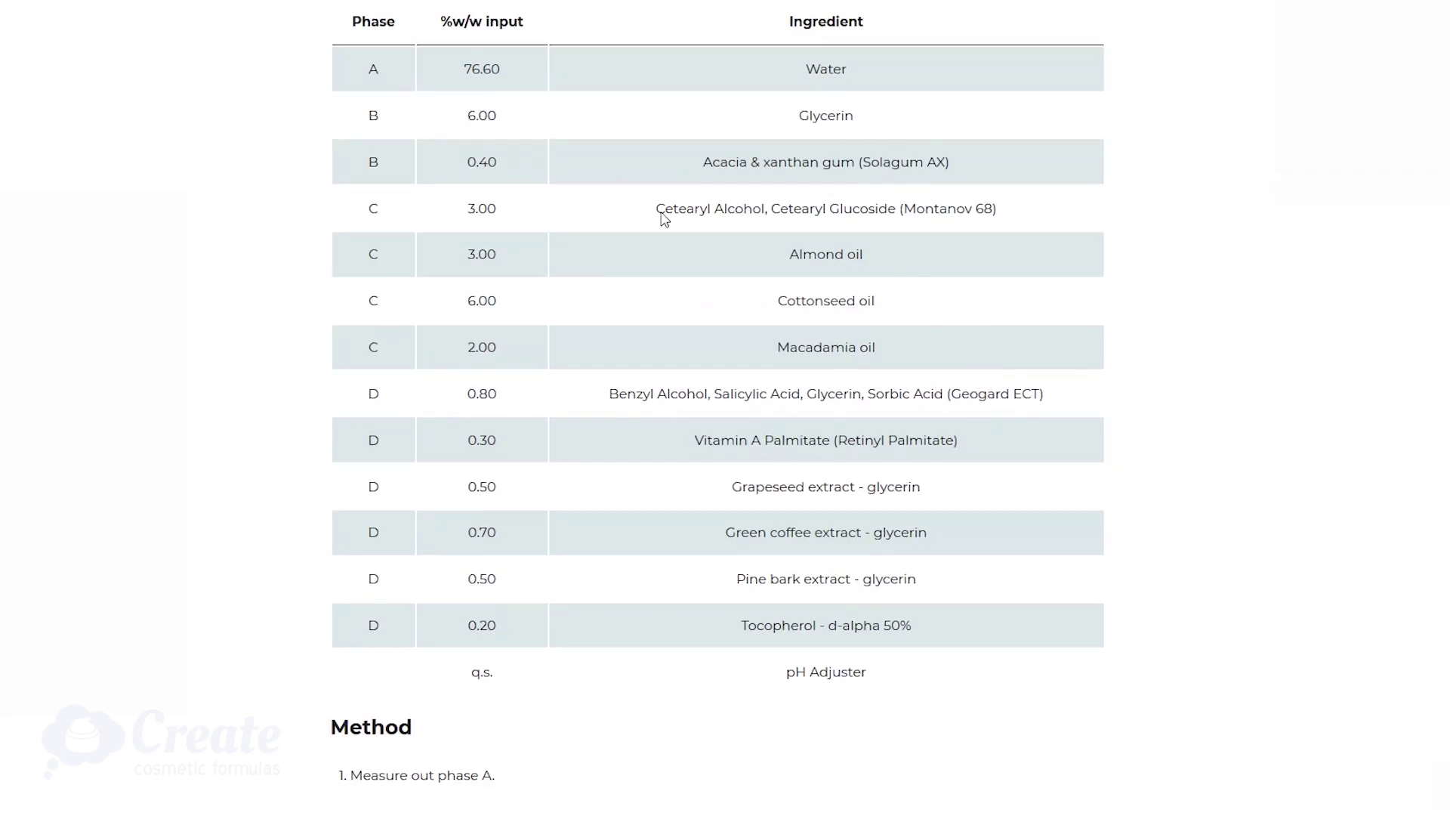
scroll(897, 506, "down", 3)
scroll(449, 262, "up", 3)
scroll(462, 620, "down", 4)
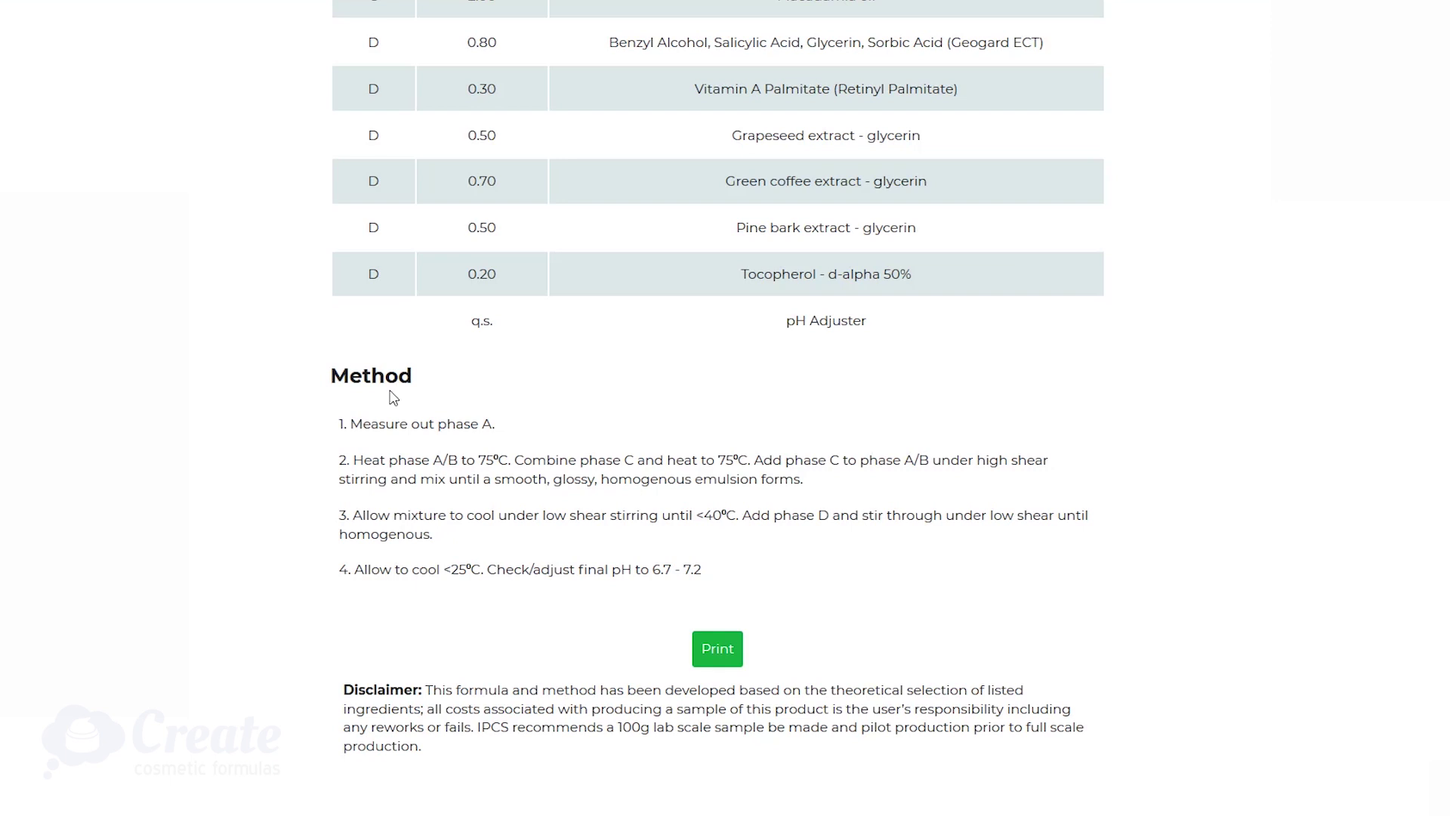